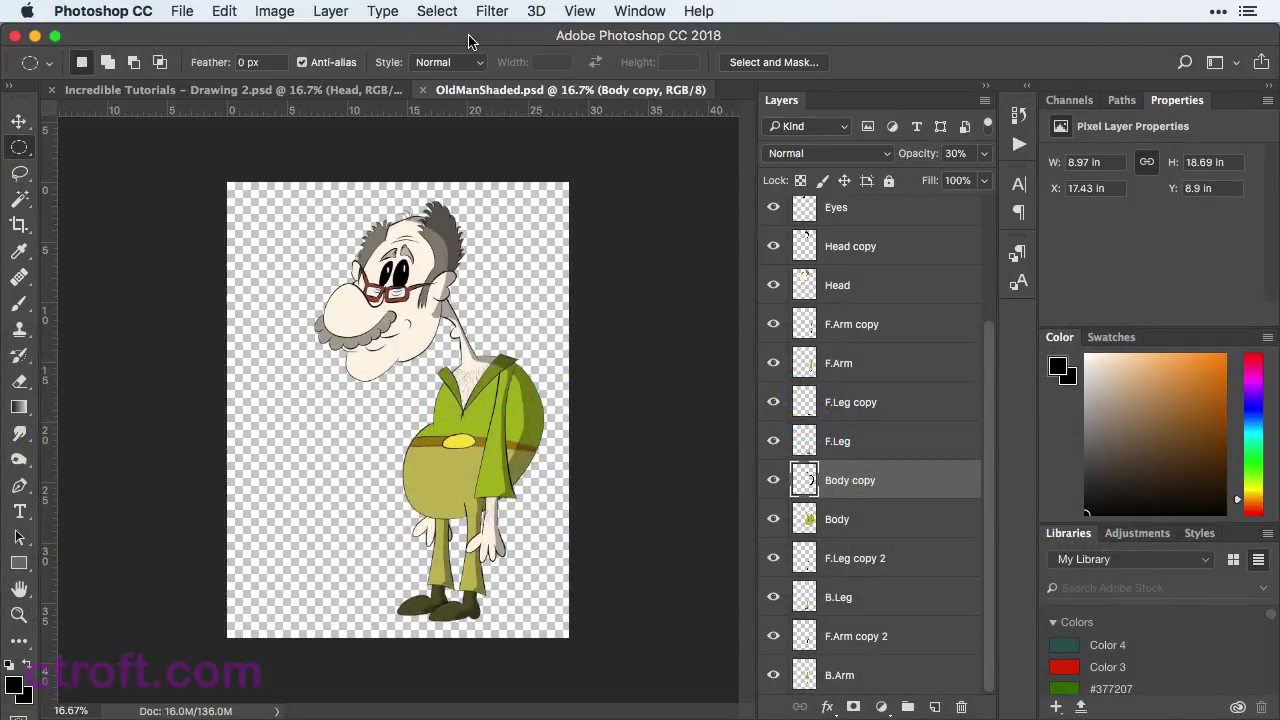
left_click(369, 90)
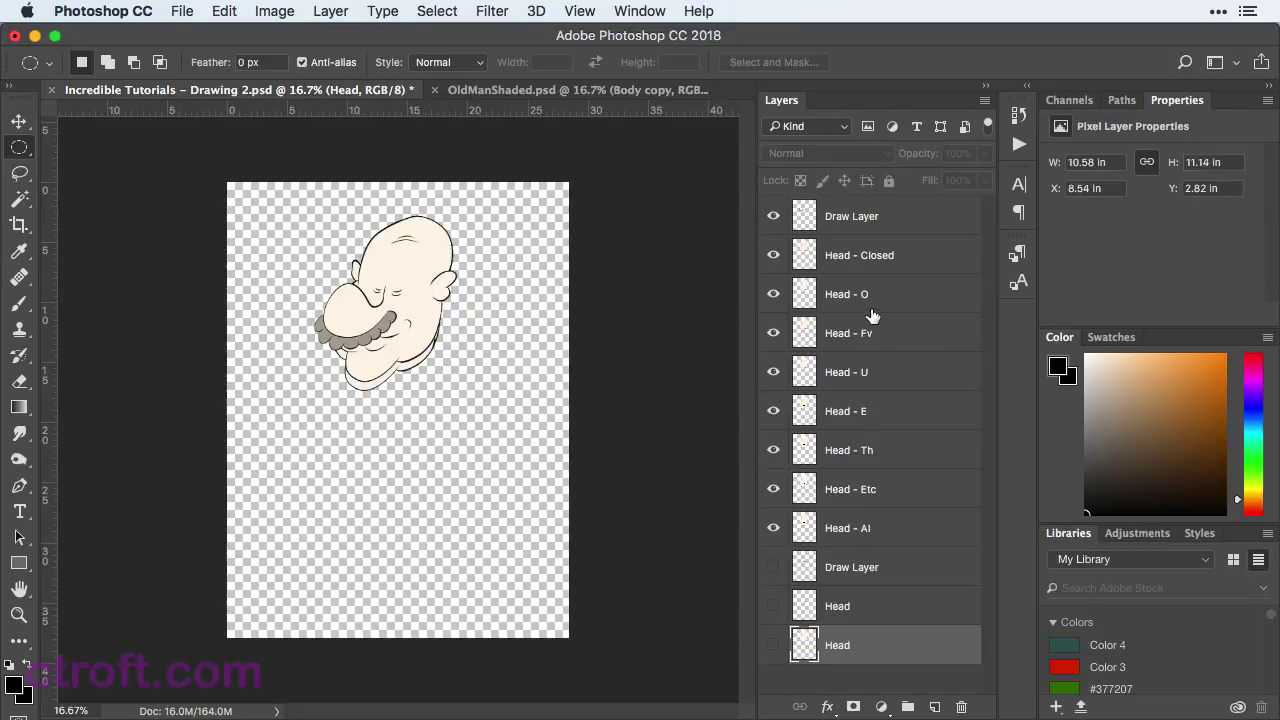
left_click(870, 305)
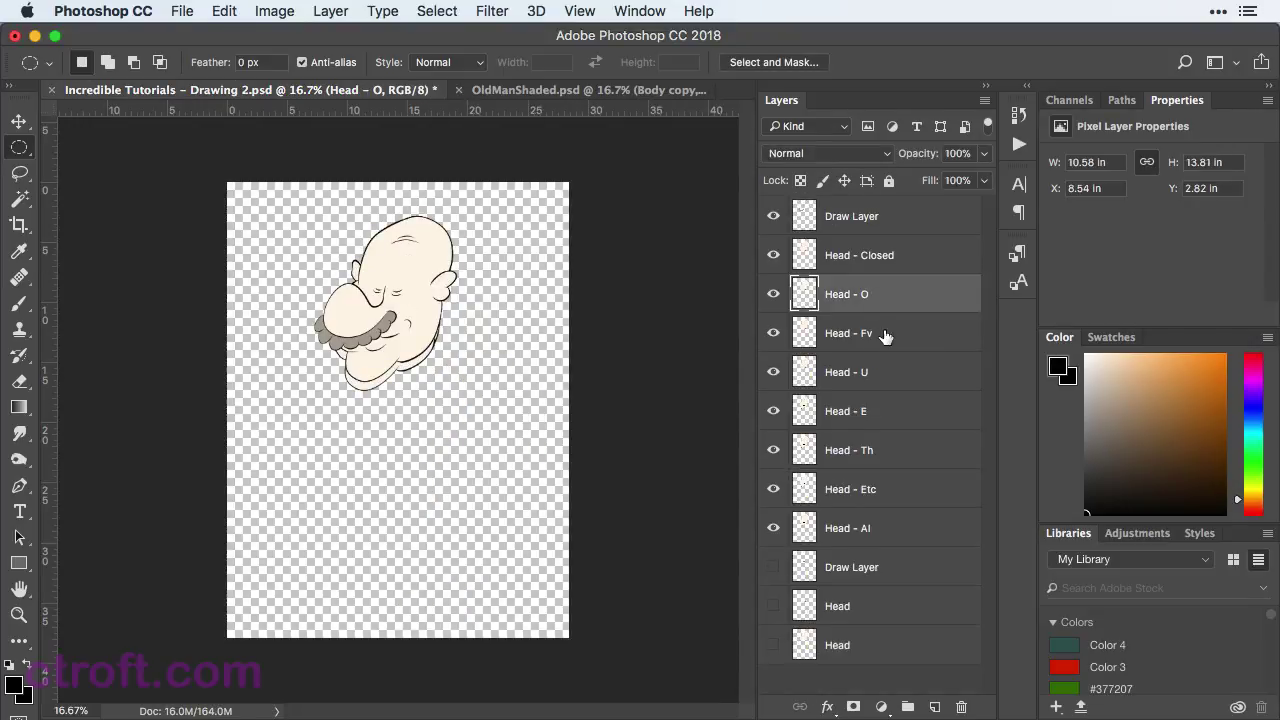
left_click(880, 335)
left_click(886, 370)
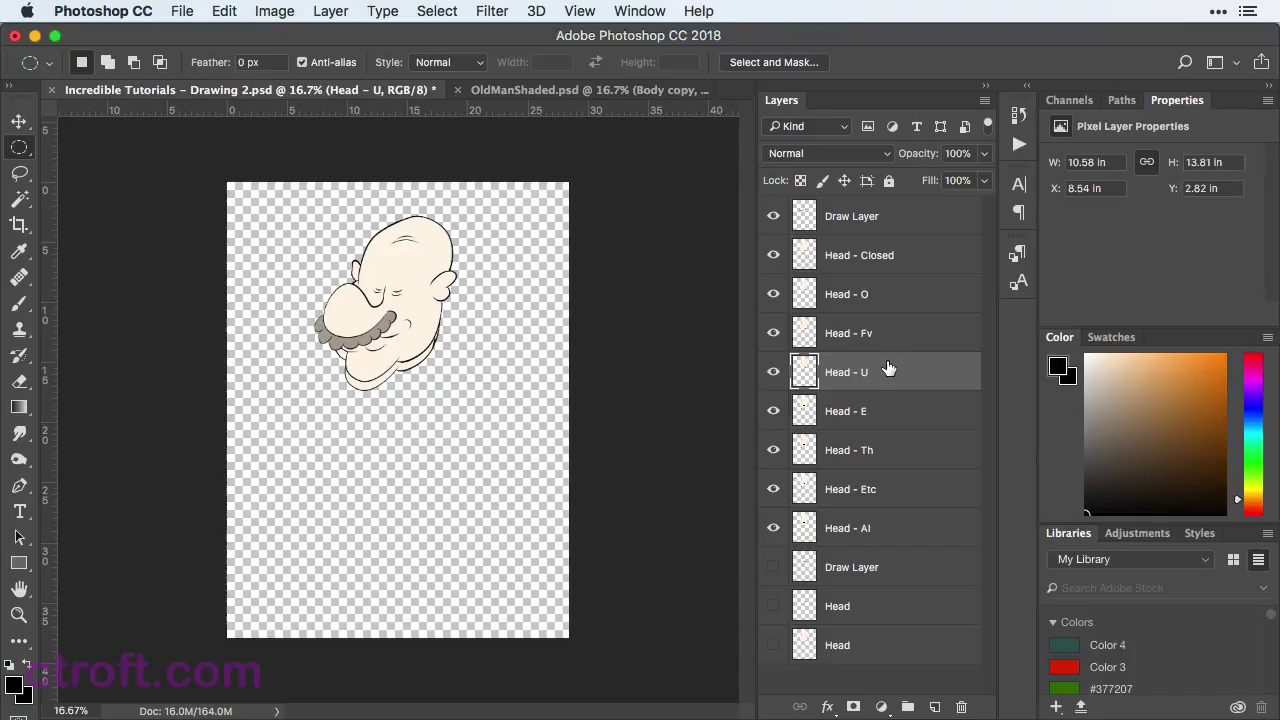
left_click(600, 91)
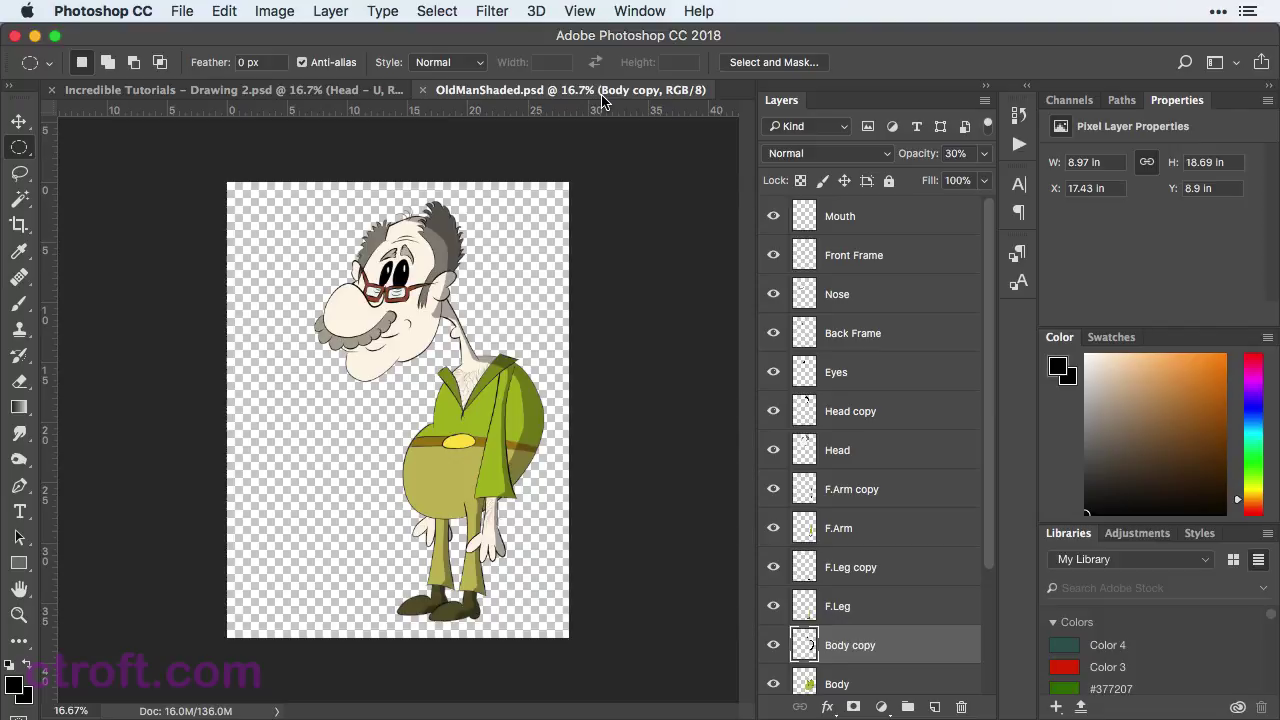
Step: Merge the B.Arm layer with its F.Arm copy 2 shading layer
scroll(850, 348, "down", 4)
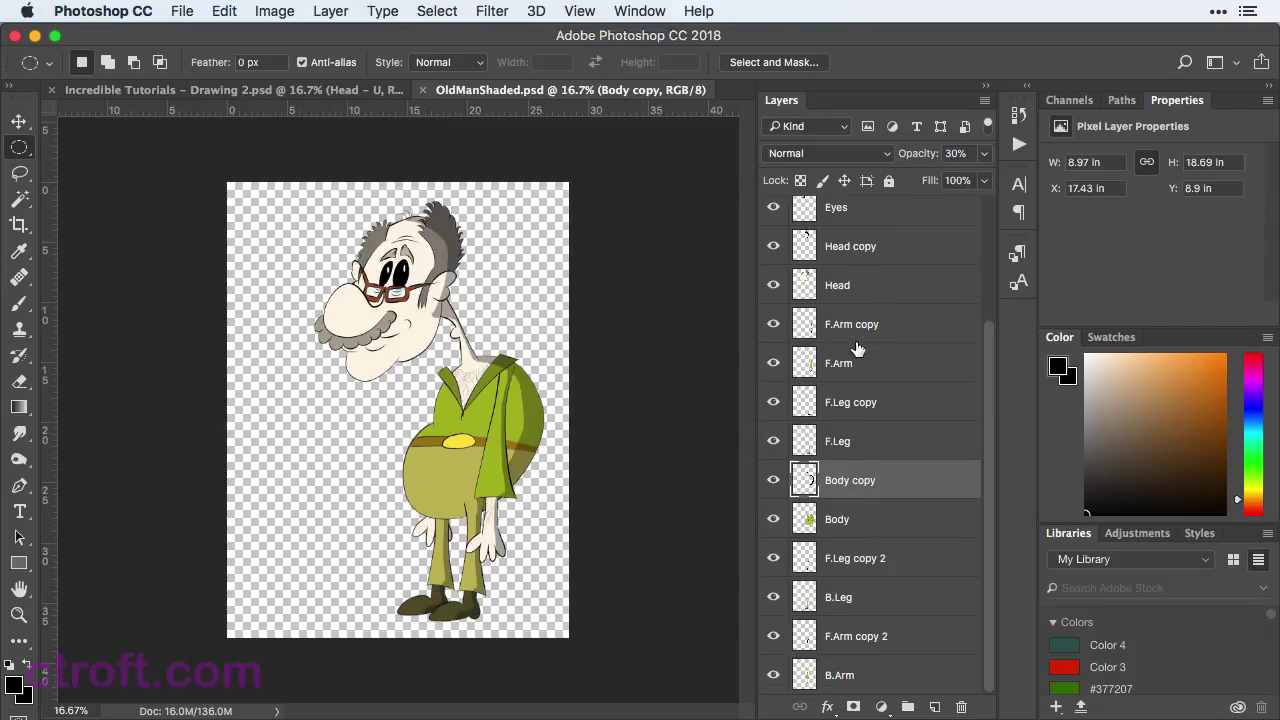
left_click(848, 677)
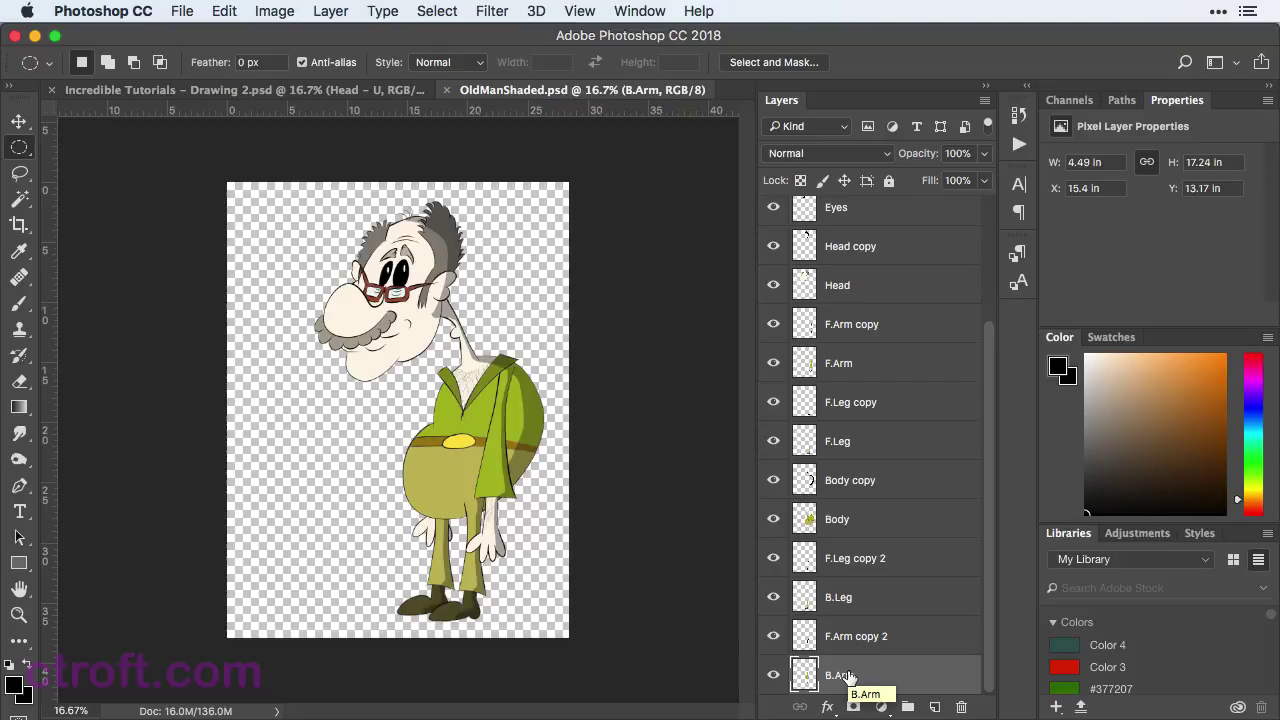
left_click(773, 636)
left_click(775, 640)
right_click(842, 644)
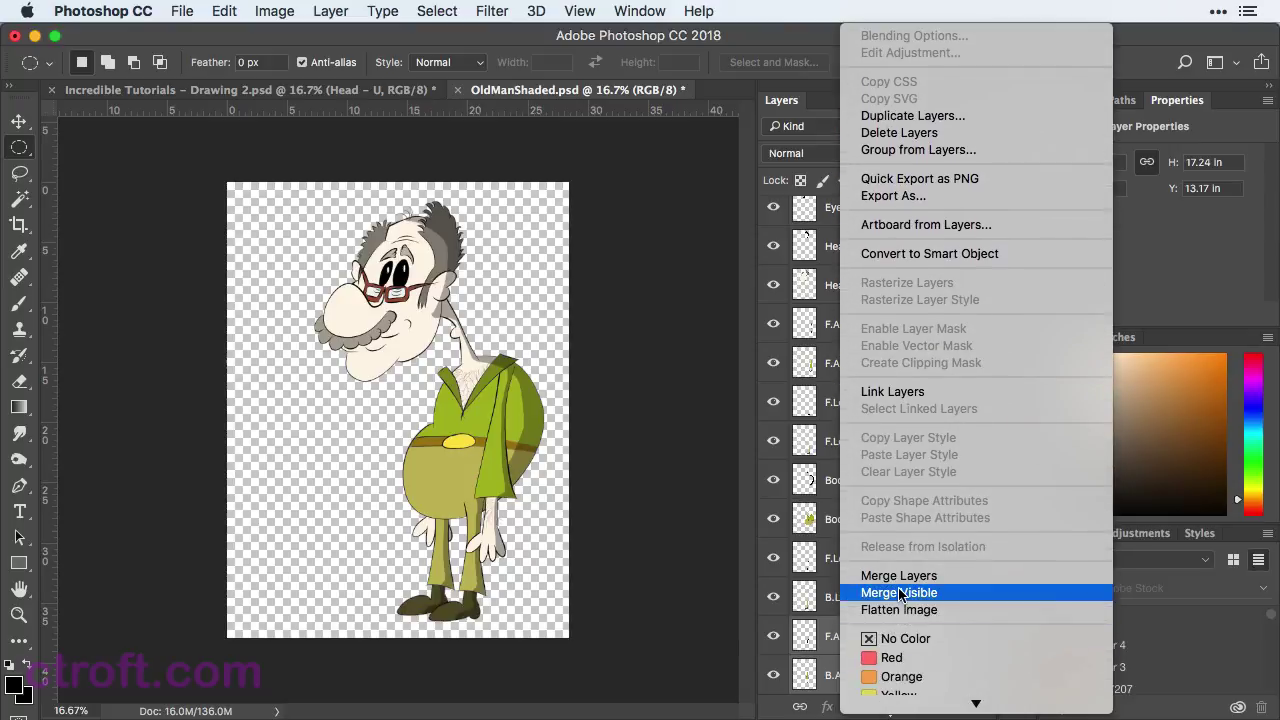
left_click(899, 577)
Step: Merge the B.Leg layer with its F.Leg copy 2 shading layer
left_click(855, 637)
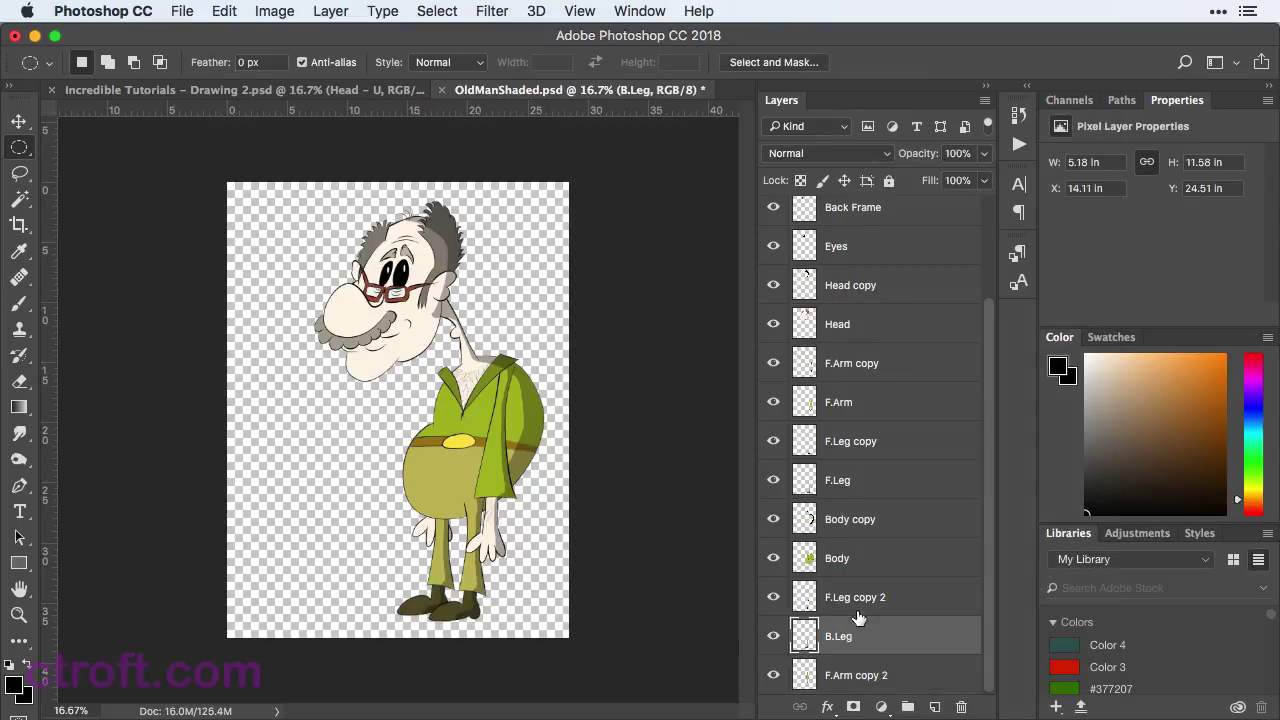
left_click(857, 600, "shift")
right_click(857, 600)
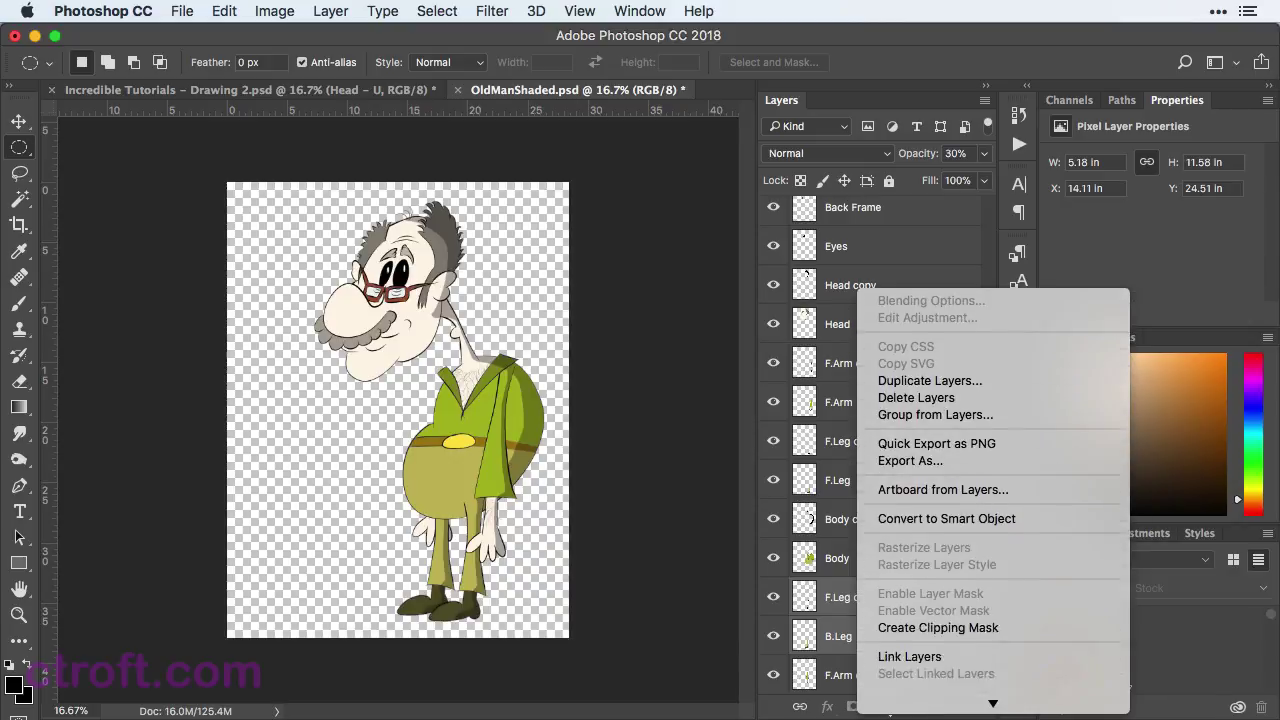
left_click(978, 570)
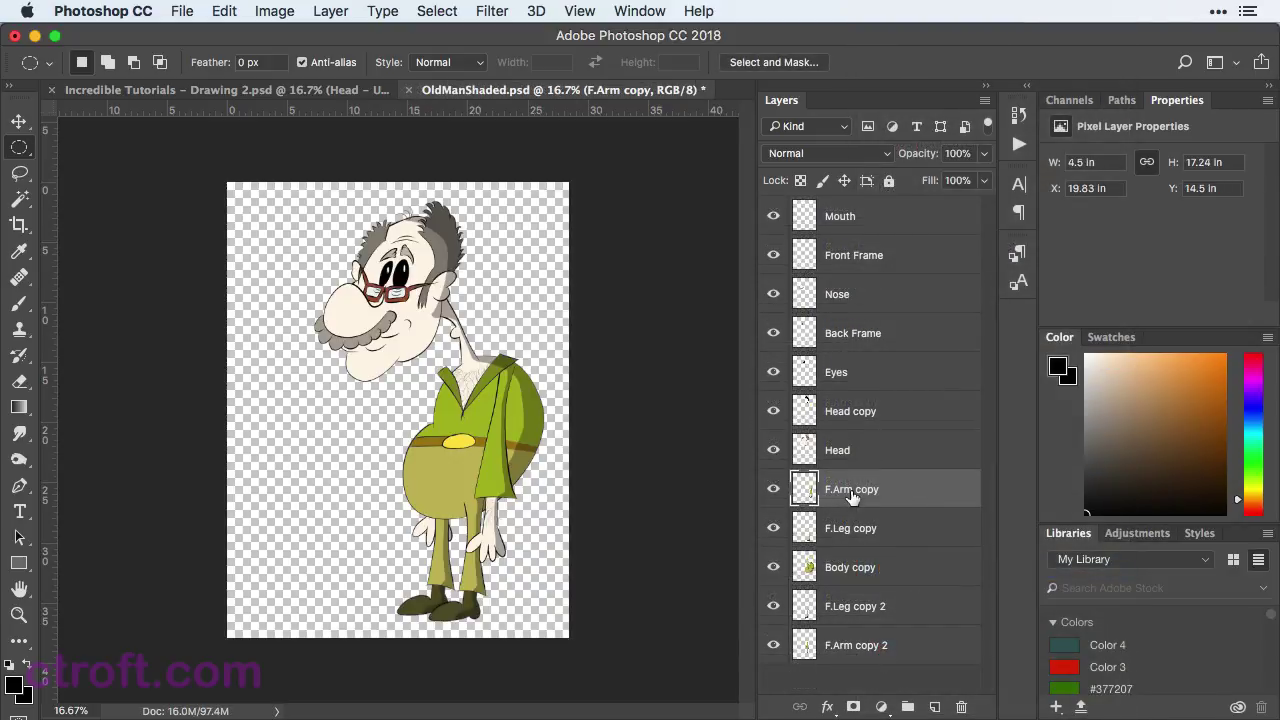
Step: Step up through the Head, Head copy, Eyes, Front Frame and Mouth layers
left_click(838, 455)
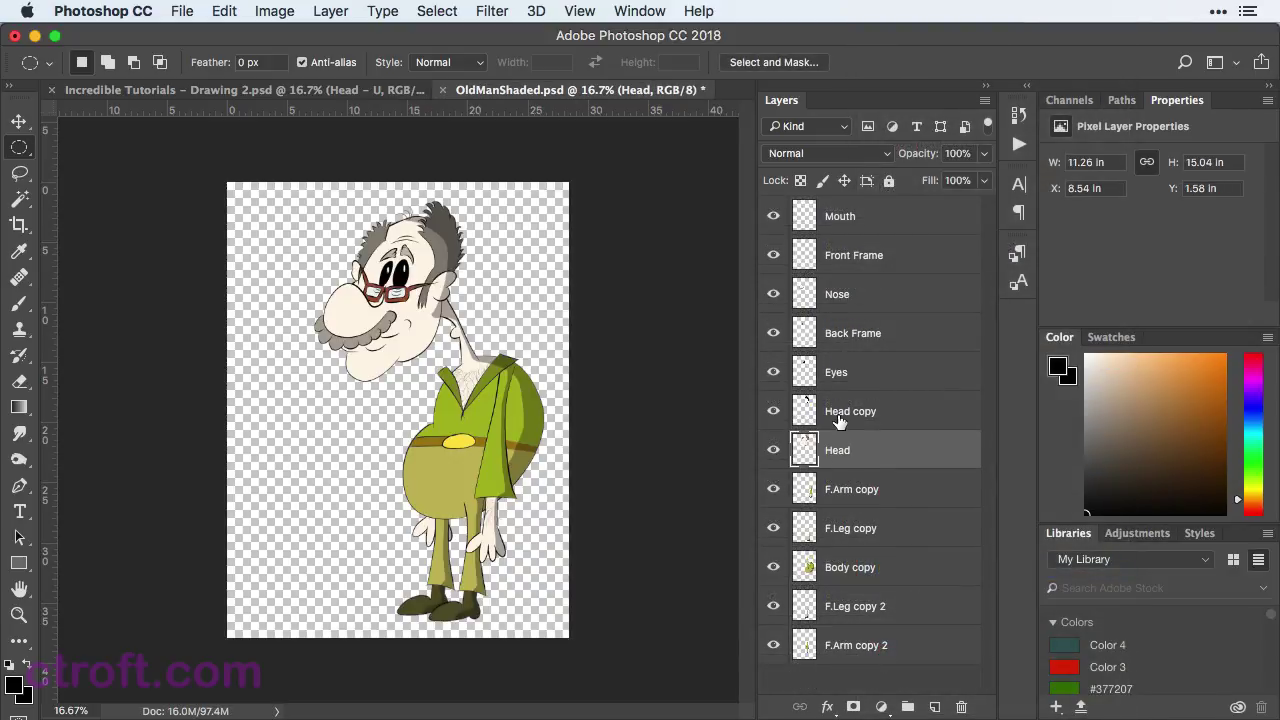
left_click(839, 419)
left_click(840, 373)
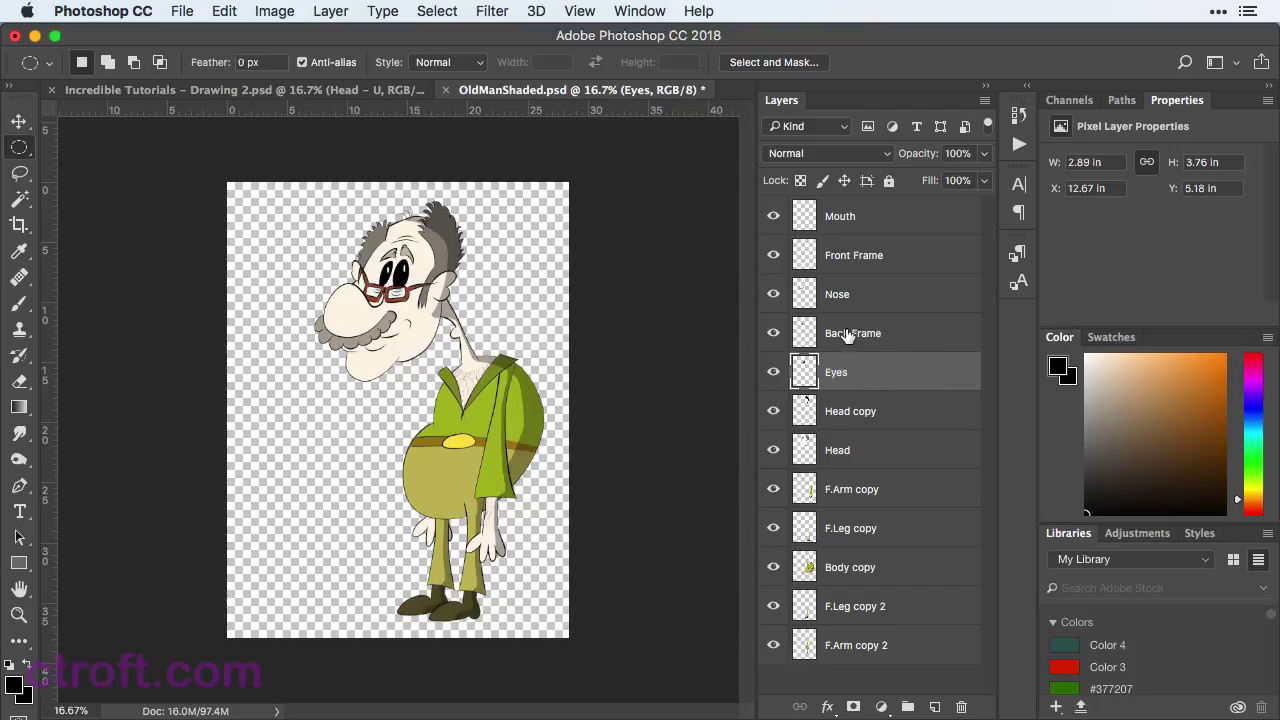
left_click(835, 270)
left_click(842, 218)
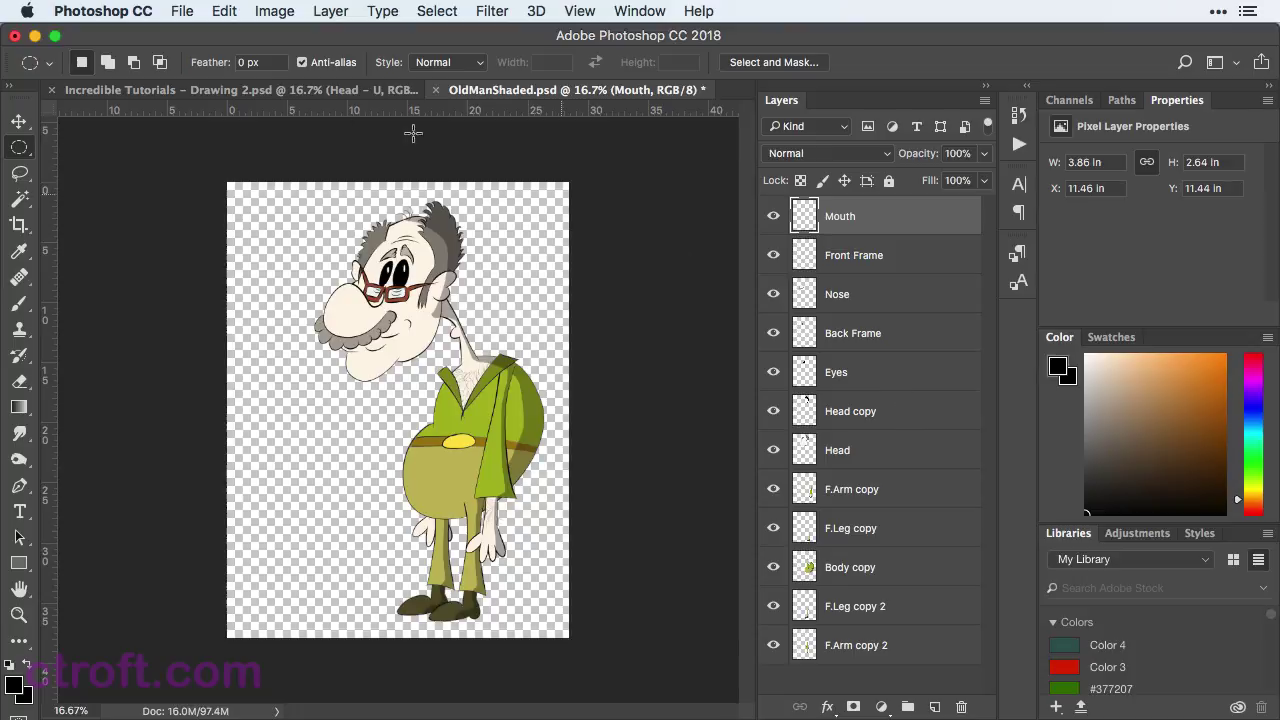
Step: Copy the Head - Closed pose from Drawing 2 and paste it above Head in OldManShaded
left_click(228, 92)
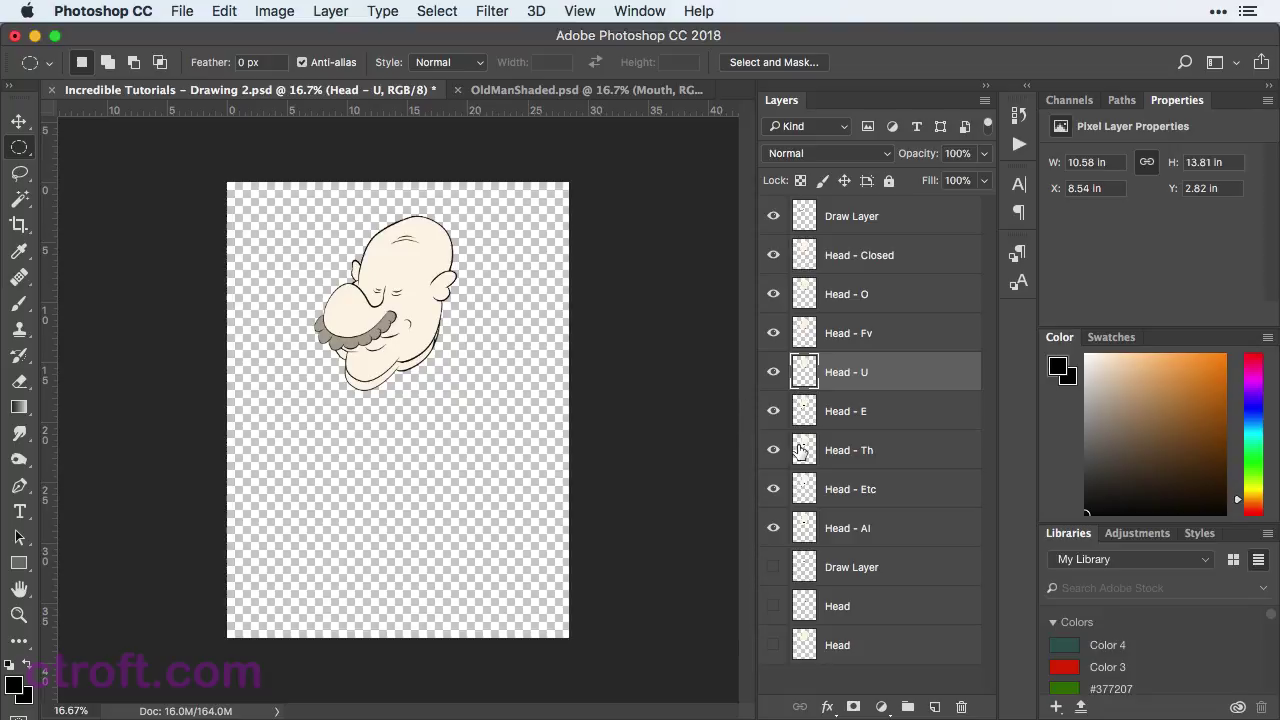
left_click(866, 257)
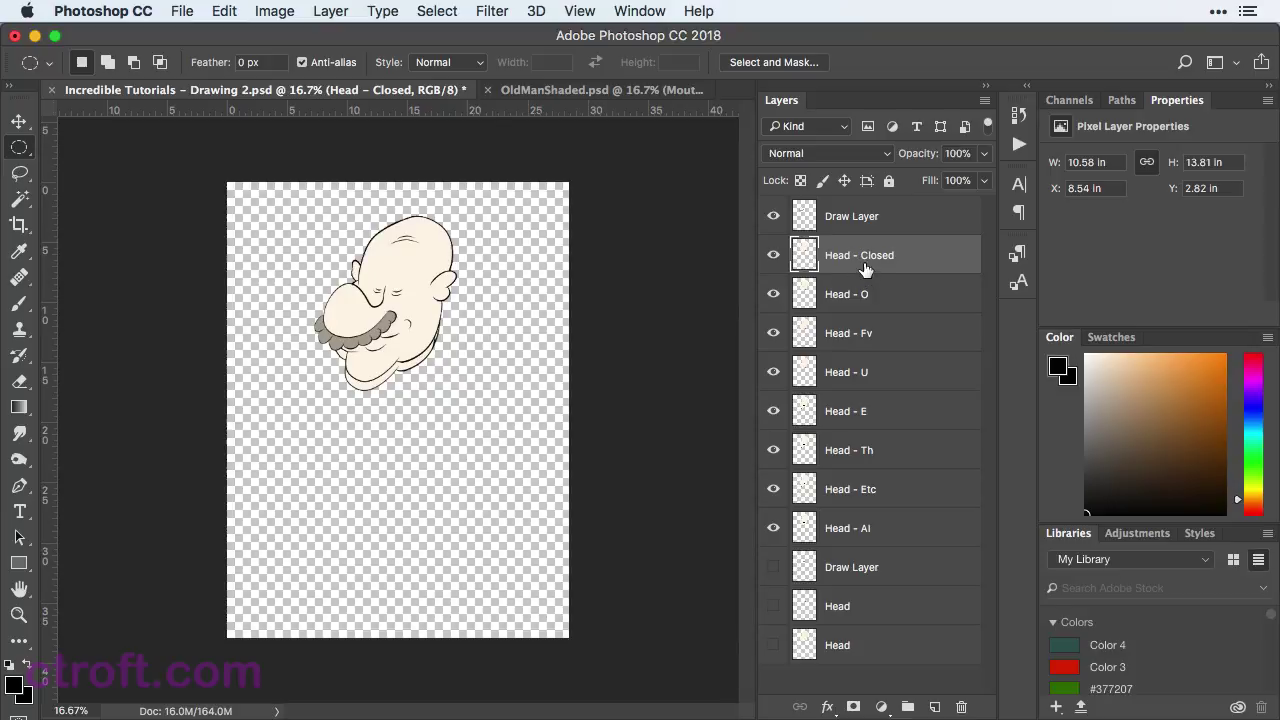
key("super+a")
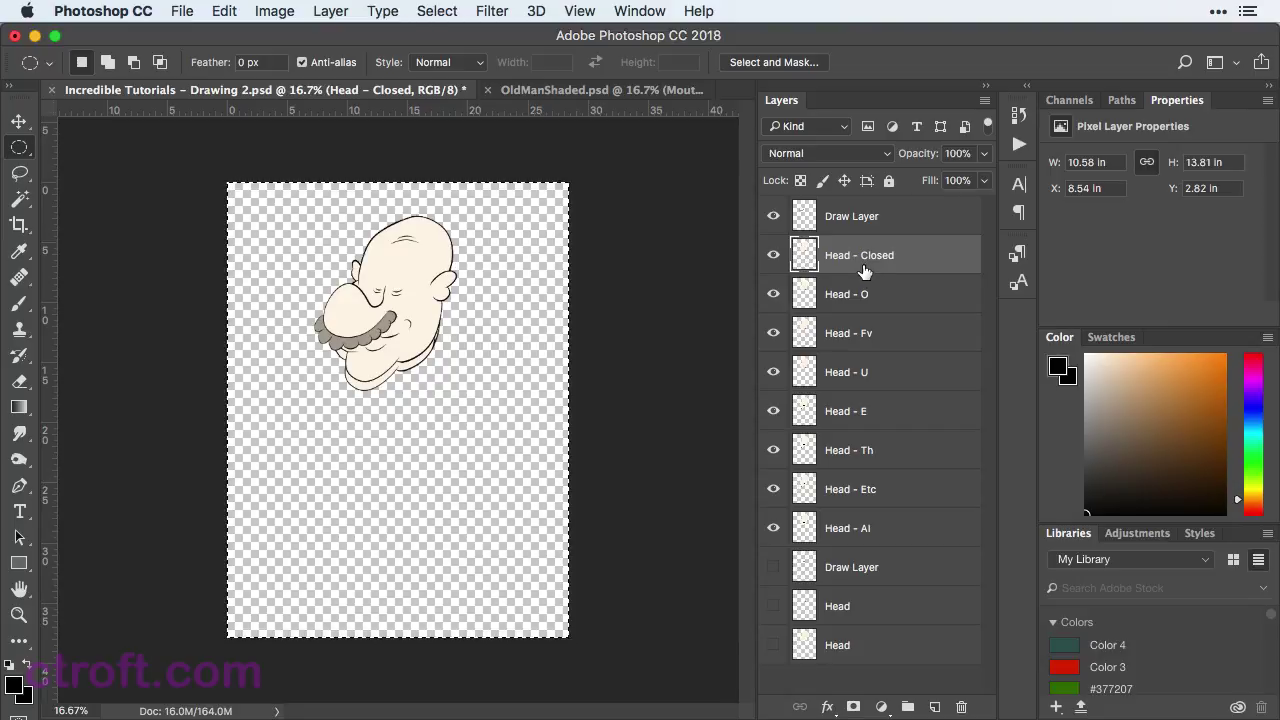
left_click(588, 90)
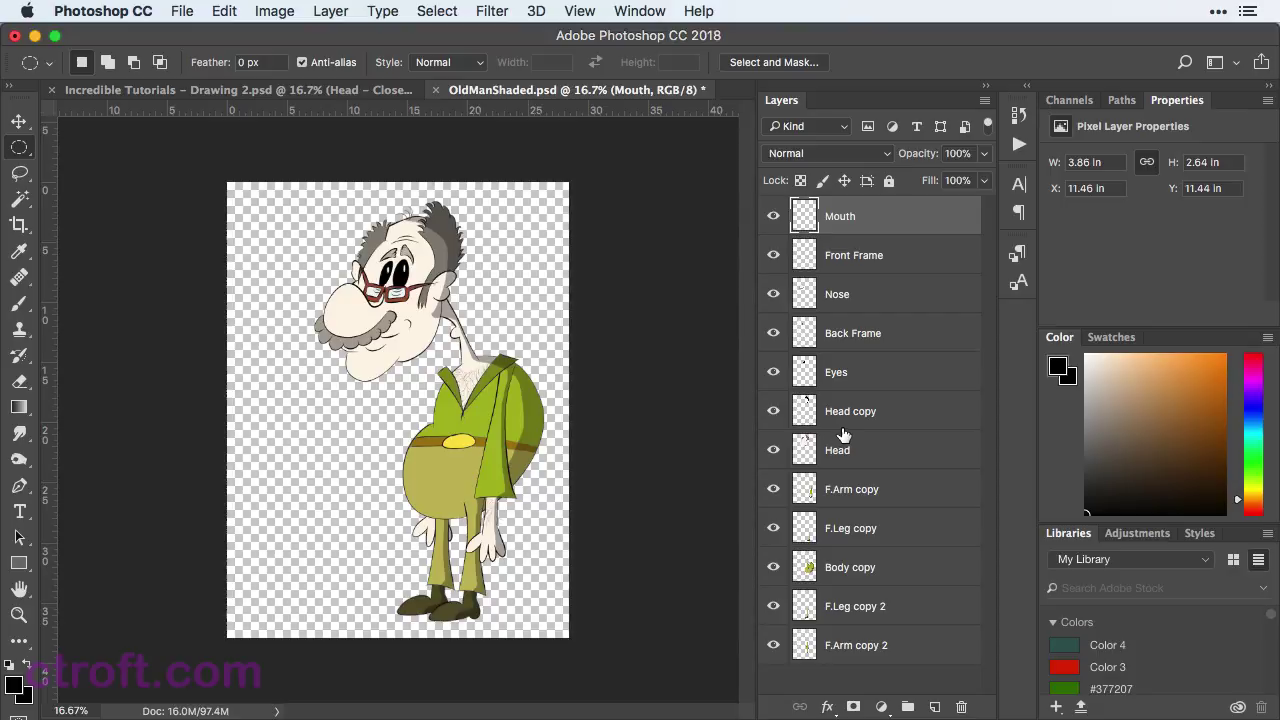
left_click(845, 463)
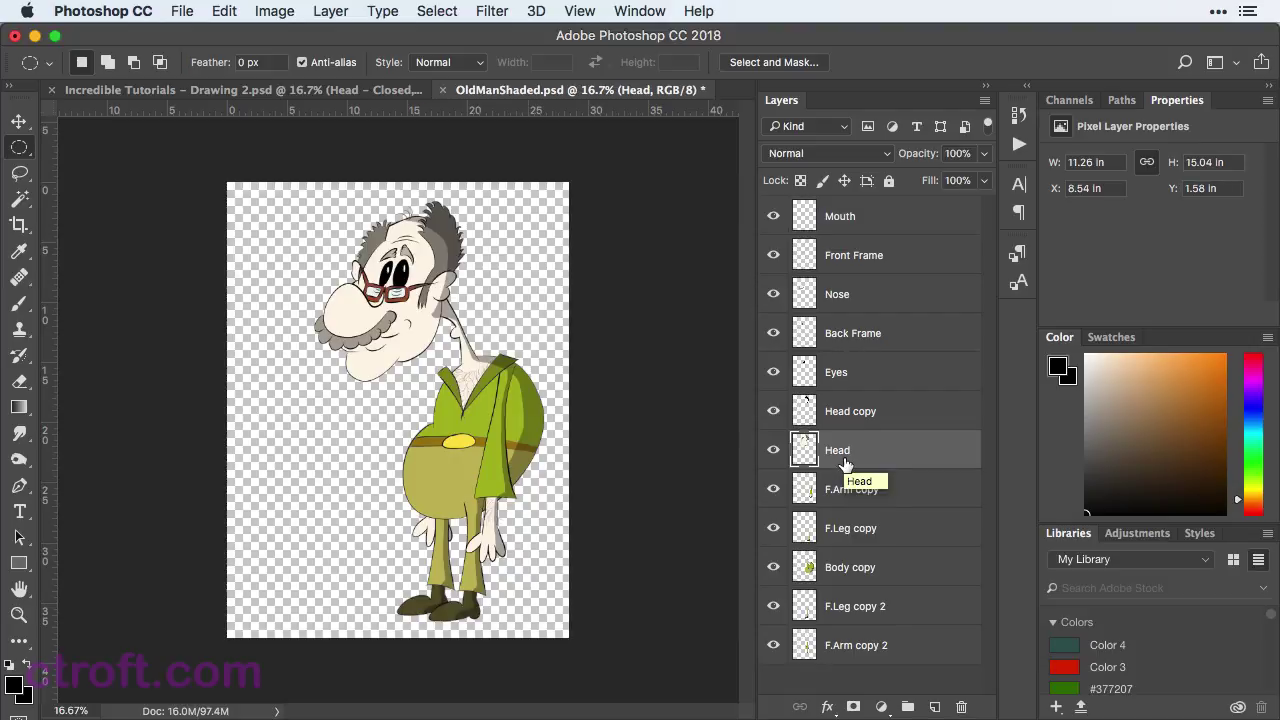
key("super+j")
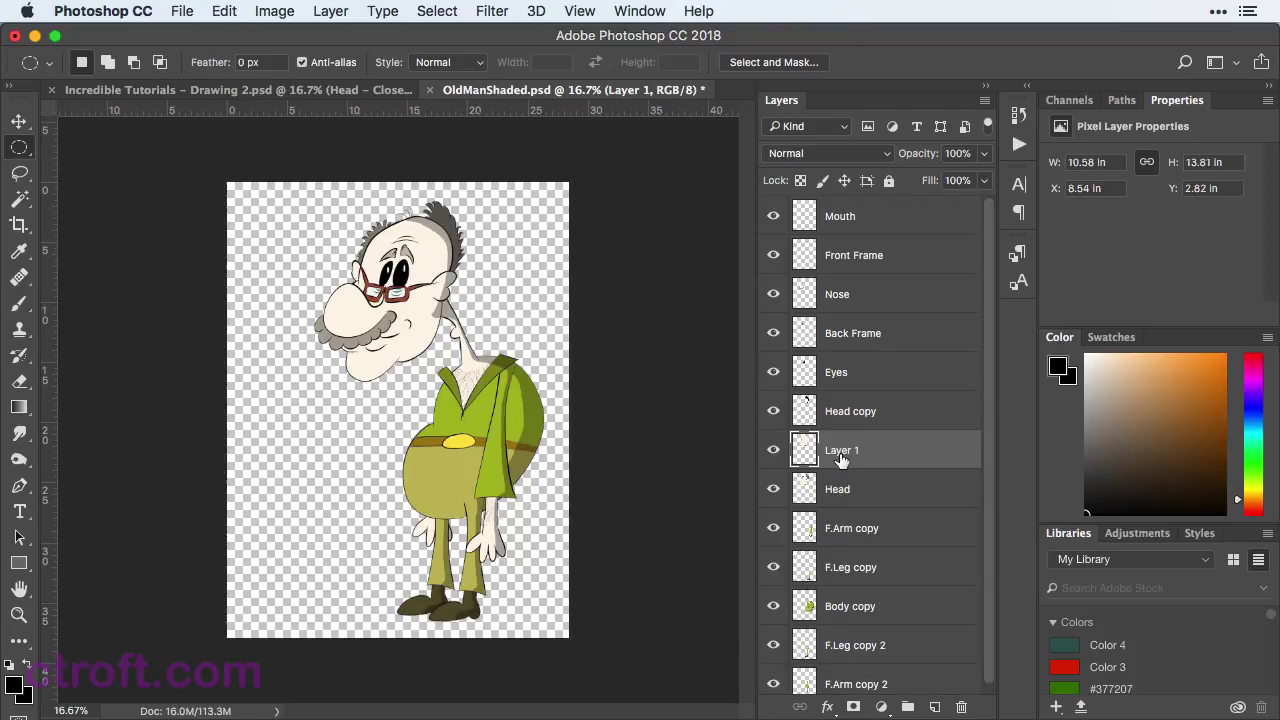
Step: Rename the pasted layer 'Head - Closed'
double_click(840, 451)
type("Head - Closed")
key("Return")
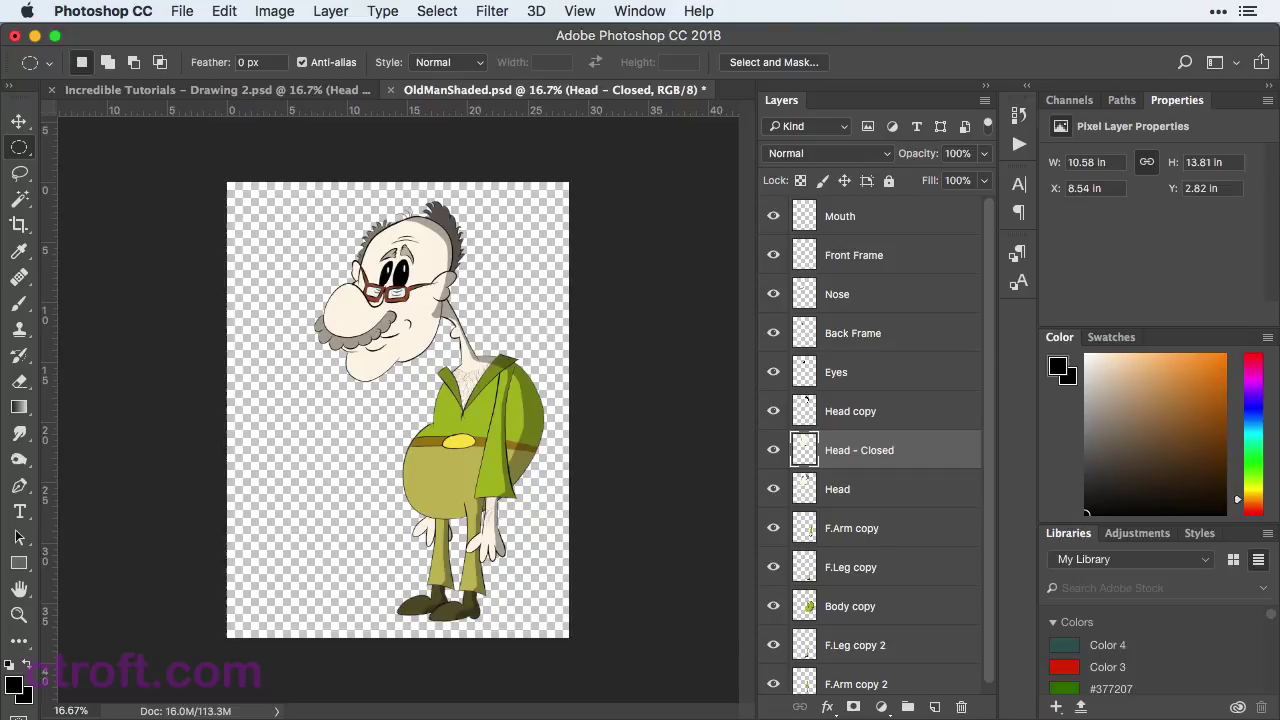
Step: Delete the original Head layer and select Head - Closed
left_click(872, 492)
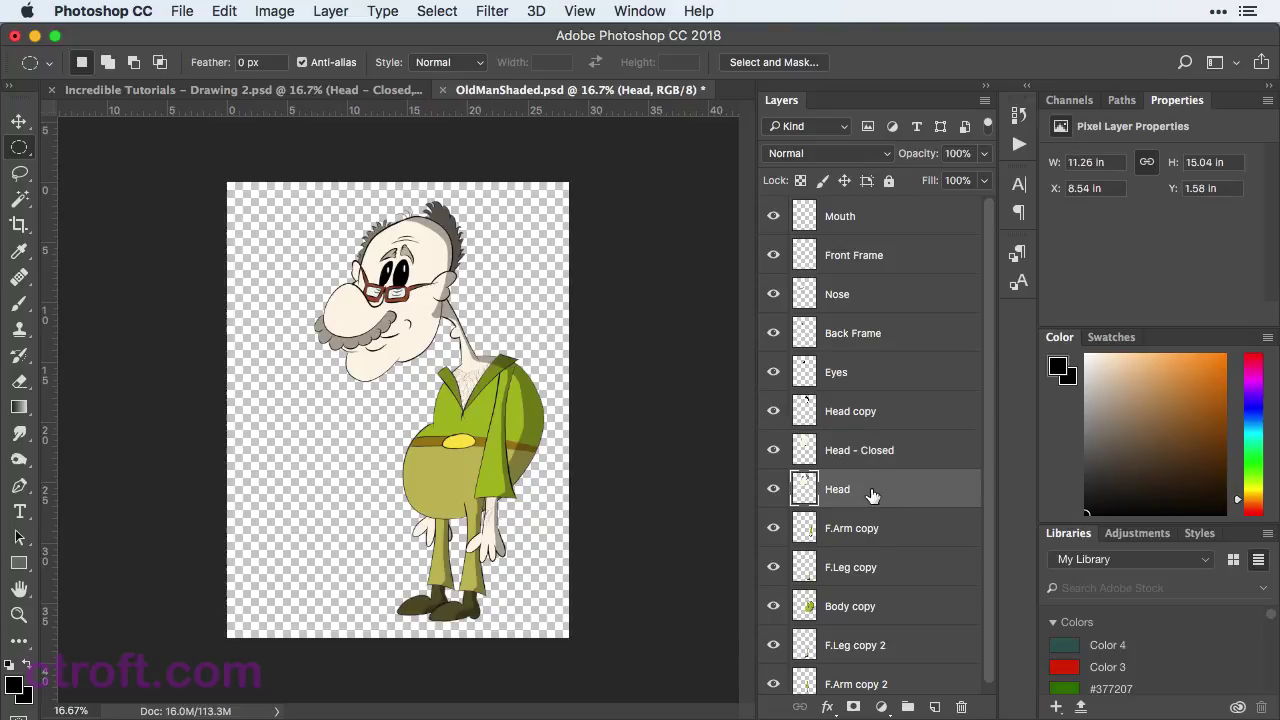
left_click(963, 707)
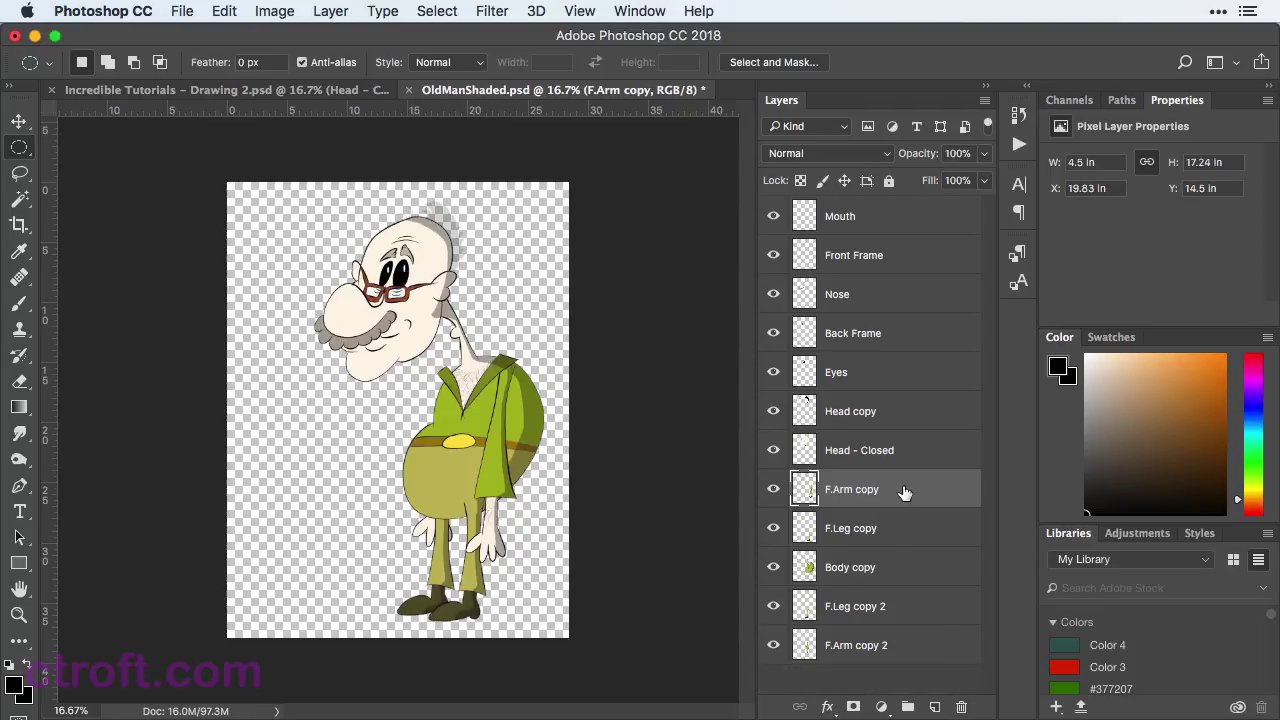
left_click(876, 460)
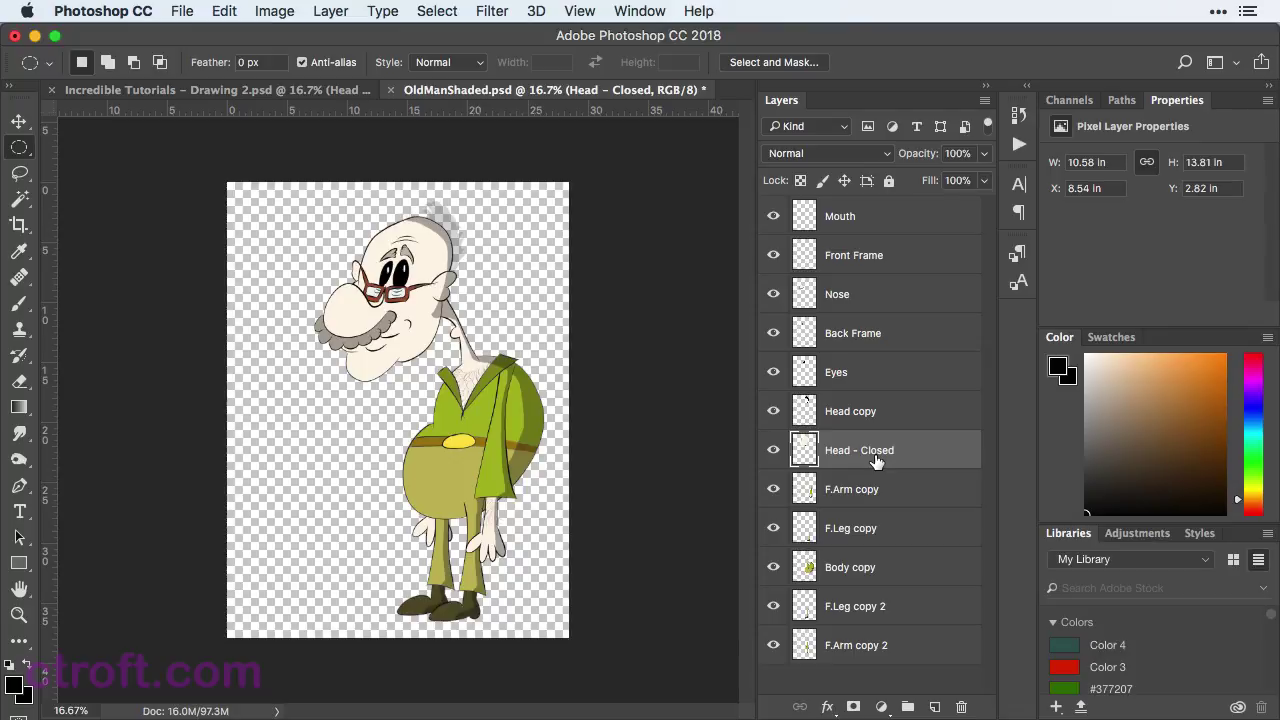
Step: Copy the Head - O pose from Drawing 2 and paste it into OldManShaded
left_click(278, 92)
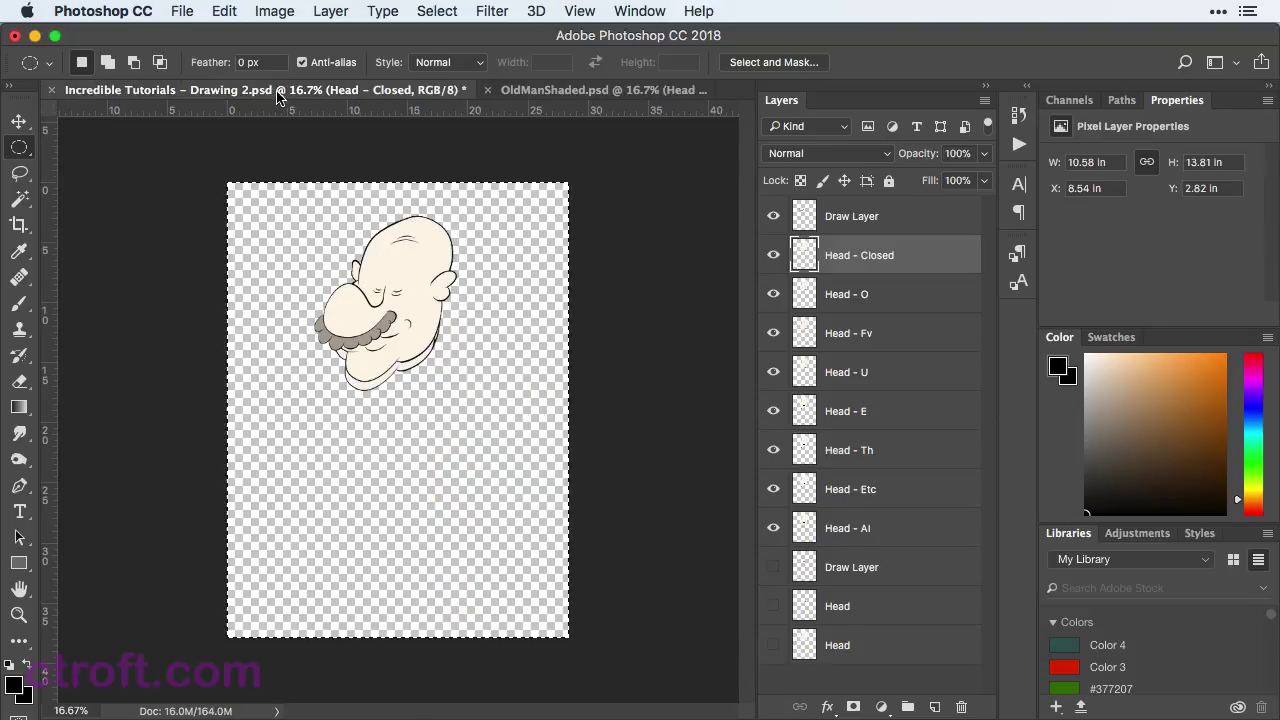
left_click(878, 292)
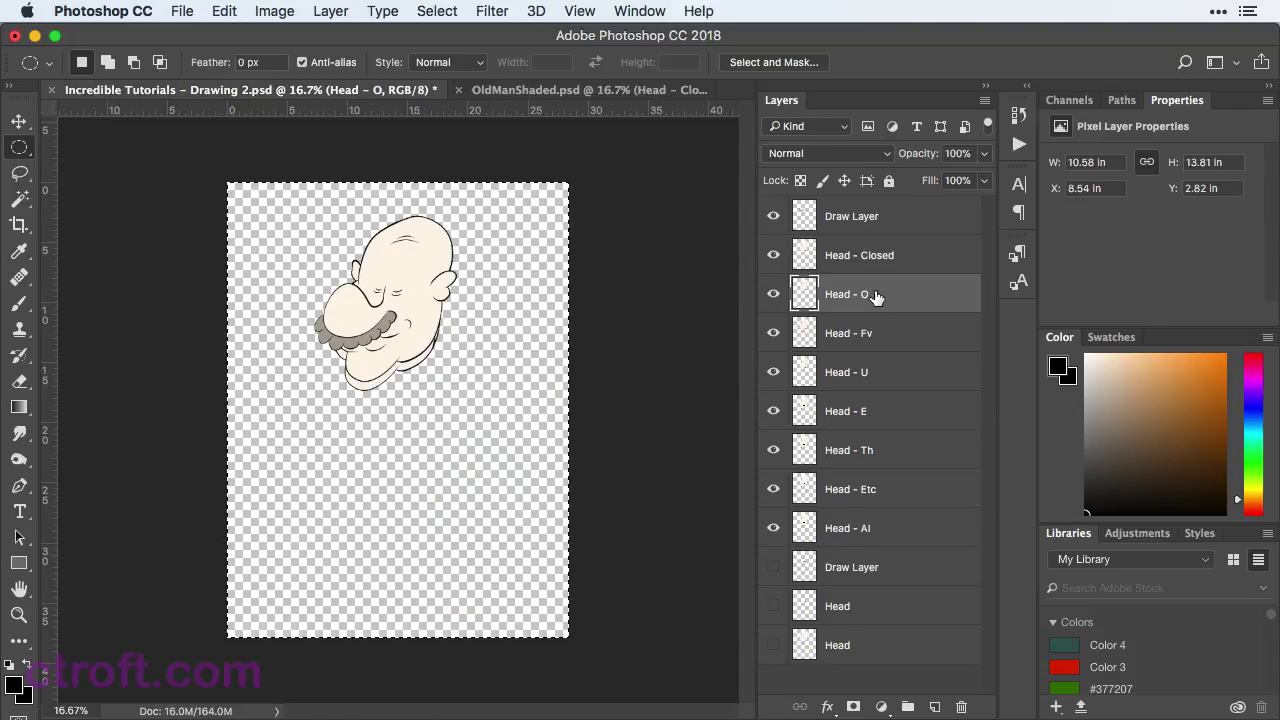
key("super+c")
left_click(548, 92)
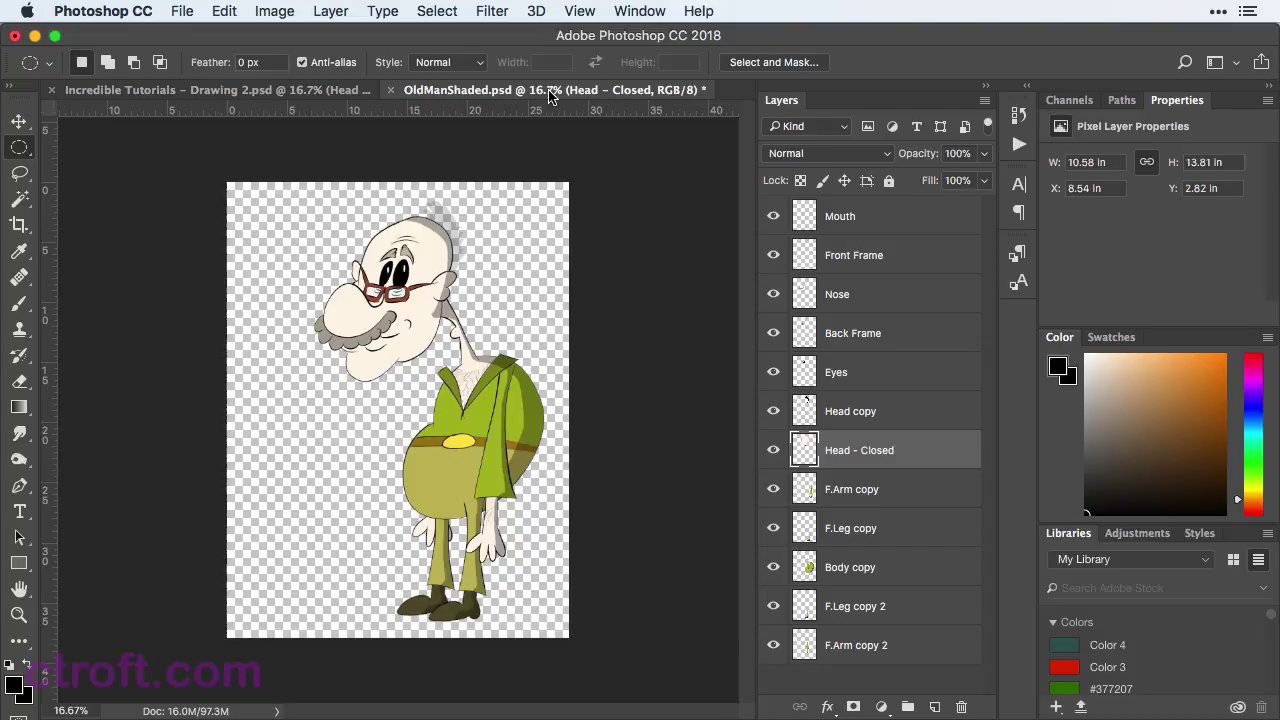
key("super+v")
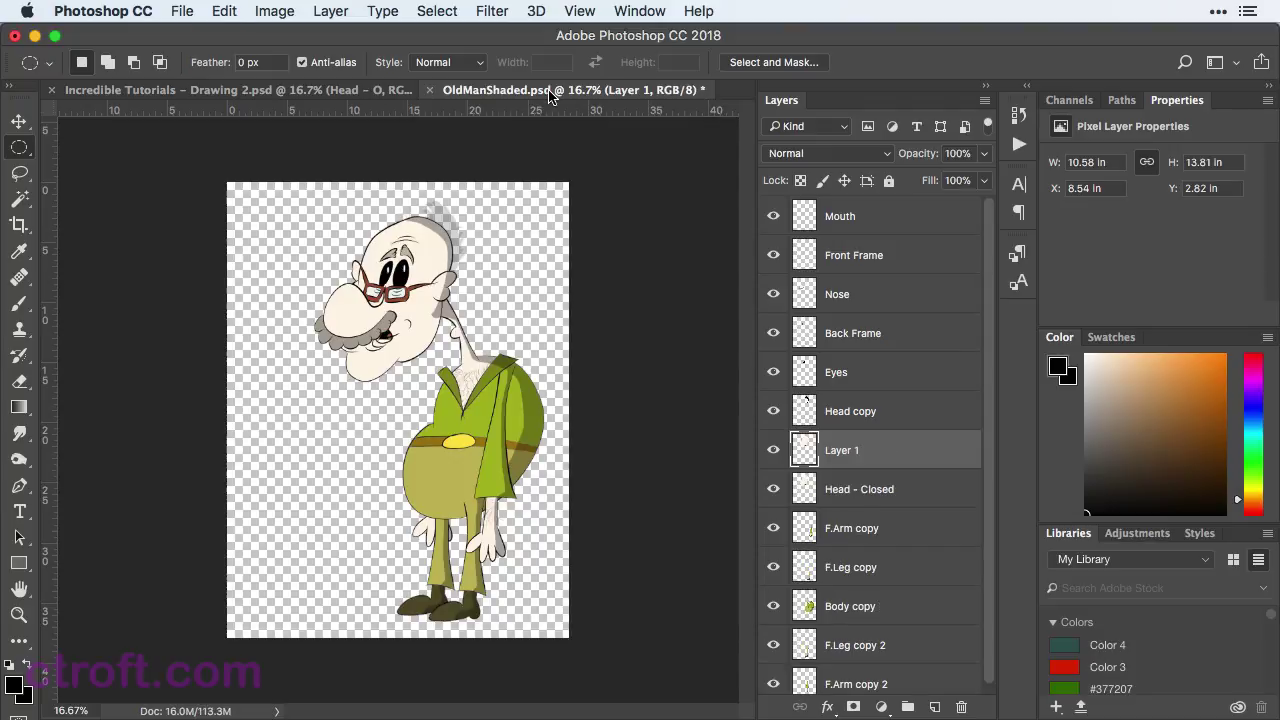
Step: Copy the Head - Fv pose and paste it into OldManShaded as another layer
left_click(211, 91)
left_click(880, 335)
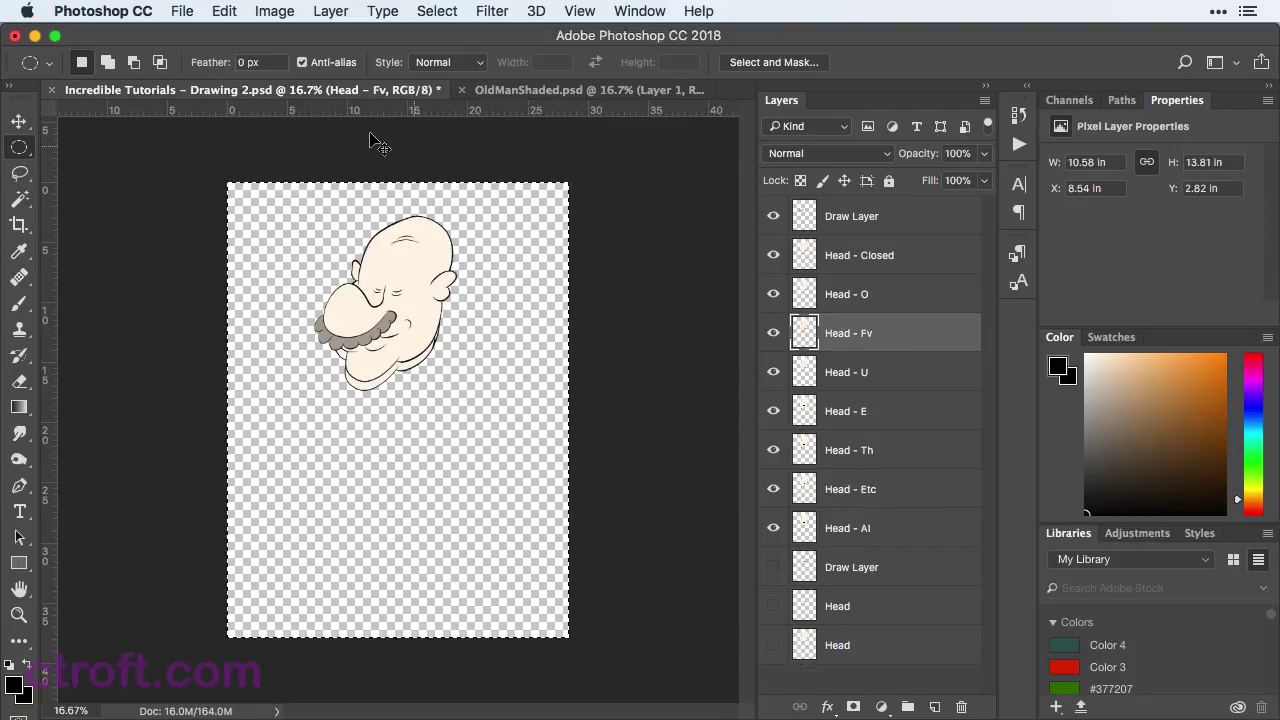
left_click(571, 90)
key("super+v")
key("ctrl+Tab")
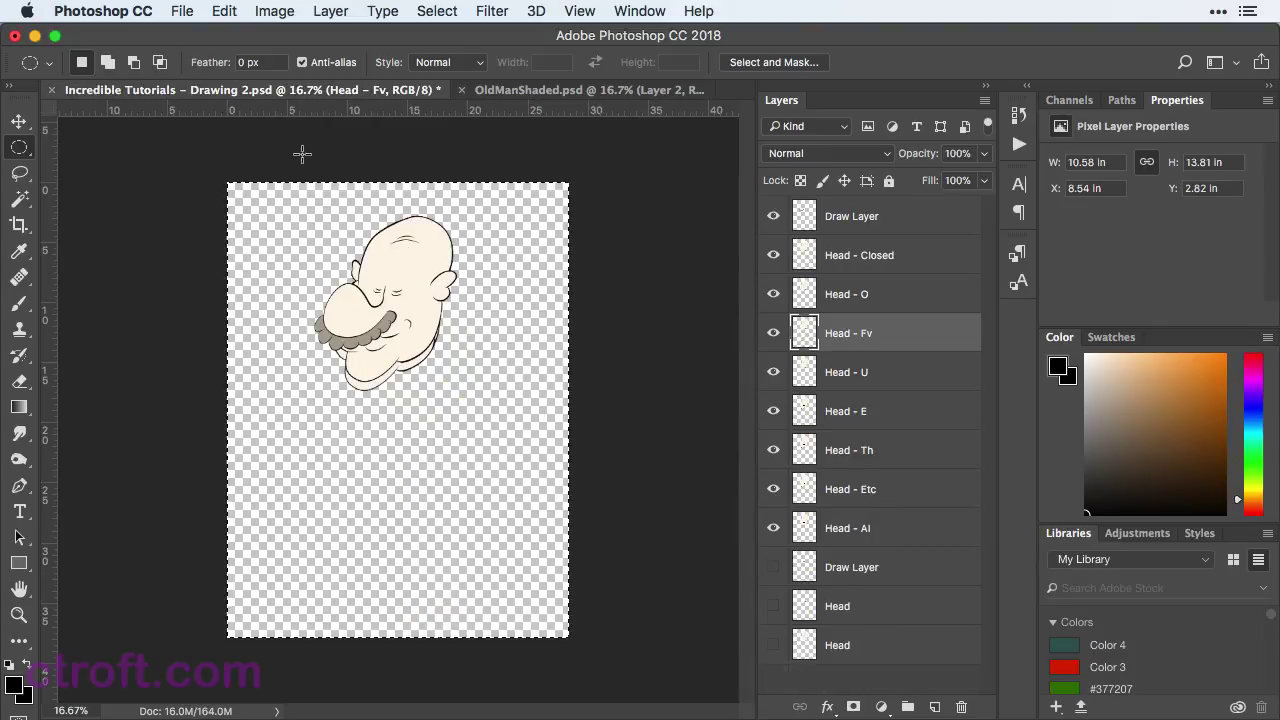
key("ctrl+Tab")
key("super+v")
scroll(908, 469, "down", 1)
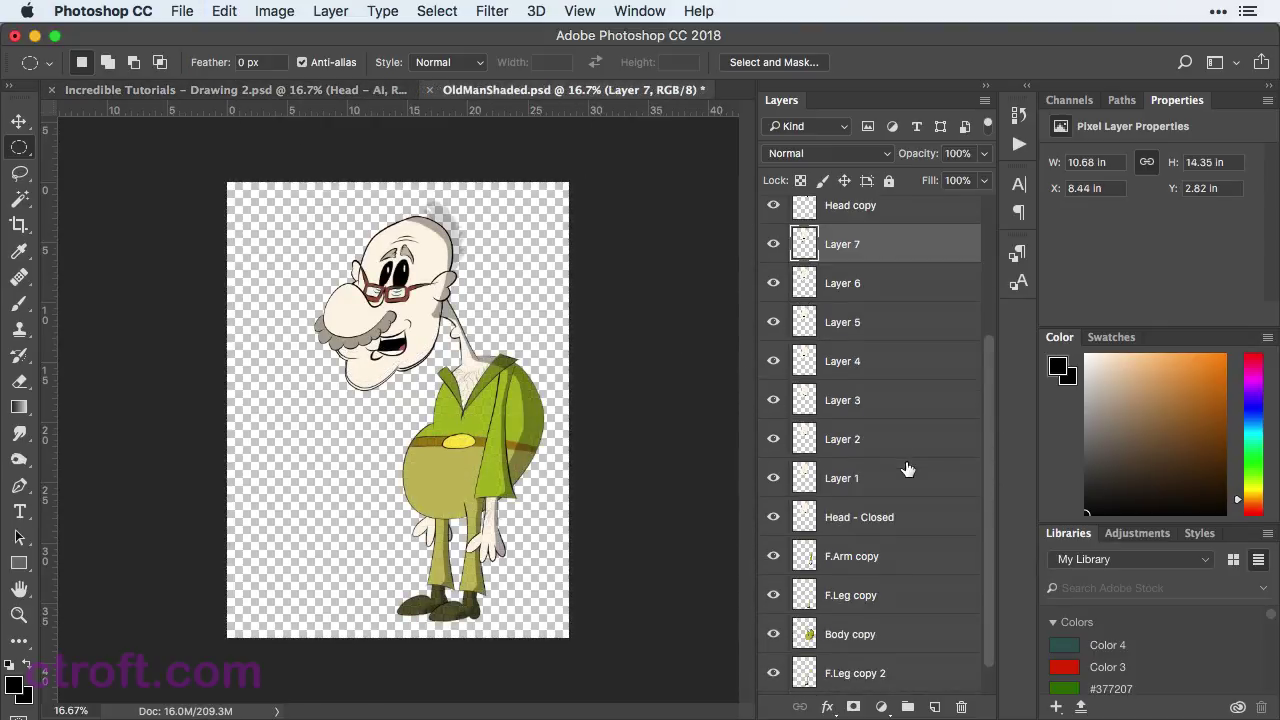
Step: Hide Head - Closed to compare heads and delete the Mouth layer
scroll(908, 469, "up", 1)
left_click_drag(773, 304, 772, 506)
left_click(833, 538)
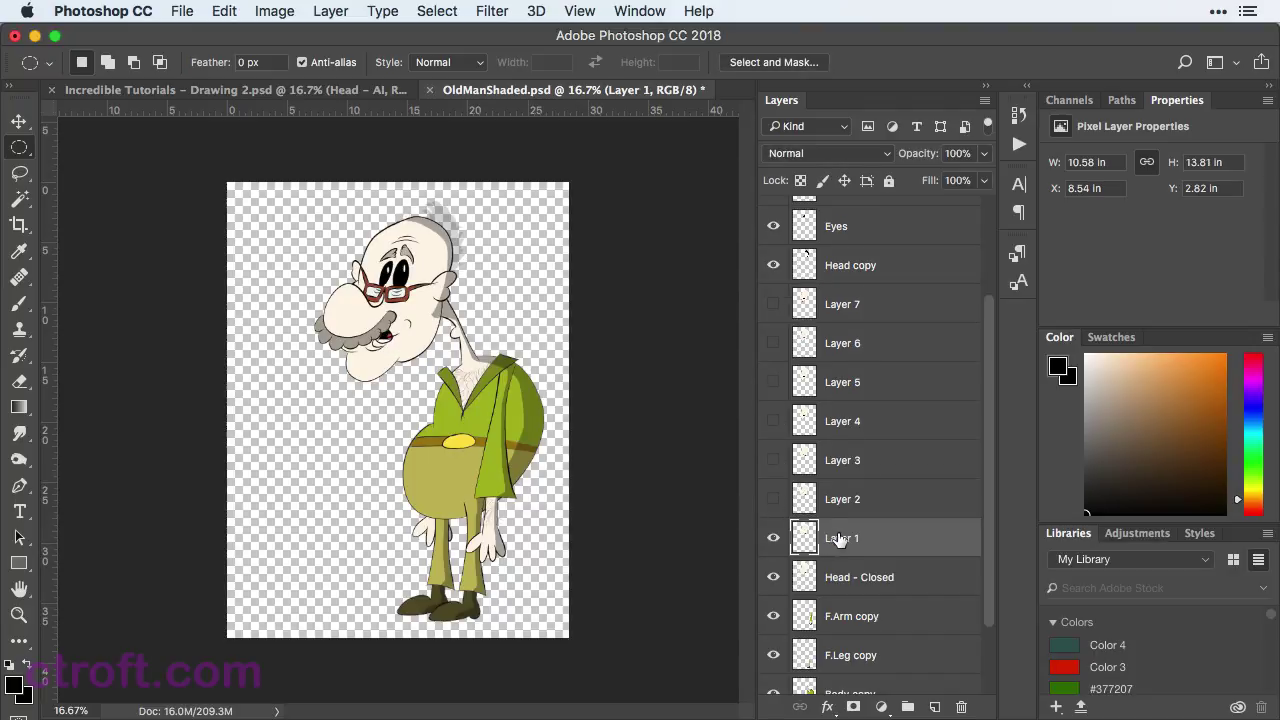
left_click(773, 577)
scroll(775, 440, "up", 3)
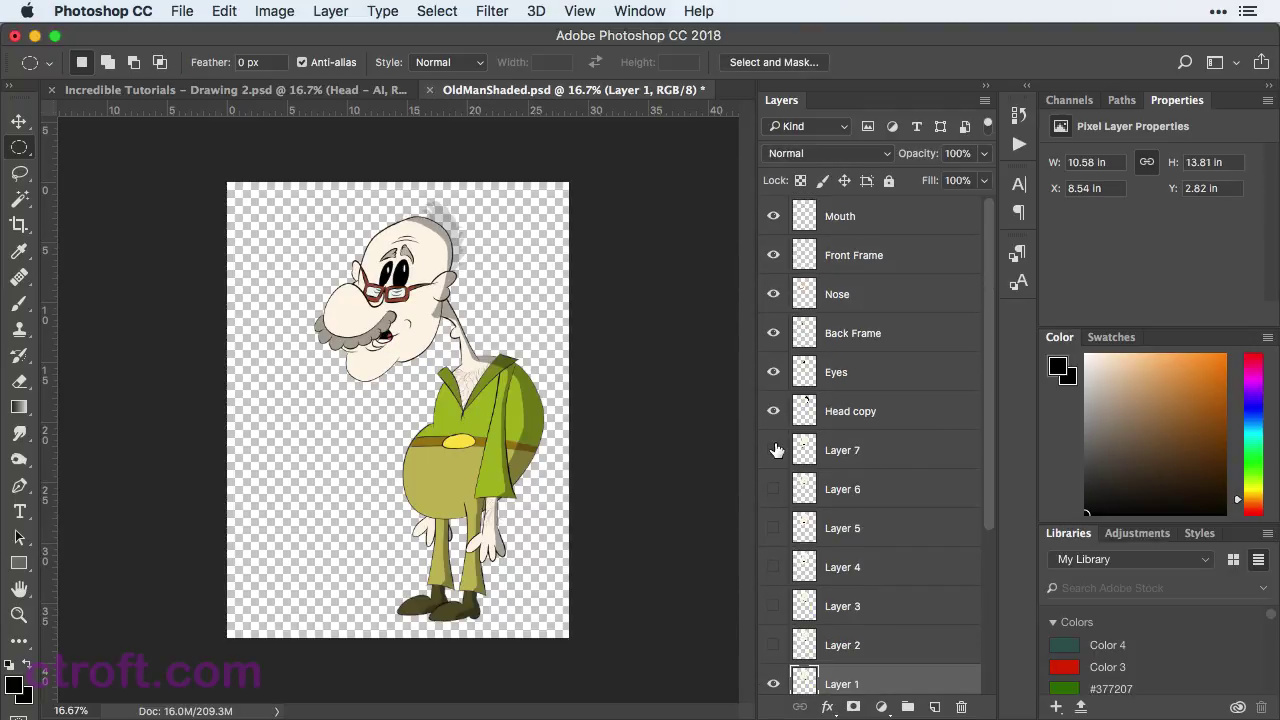
left_click(840, 216)
key("BackSpace")
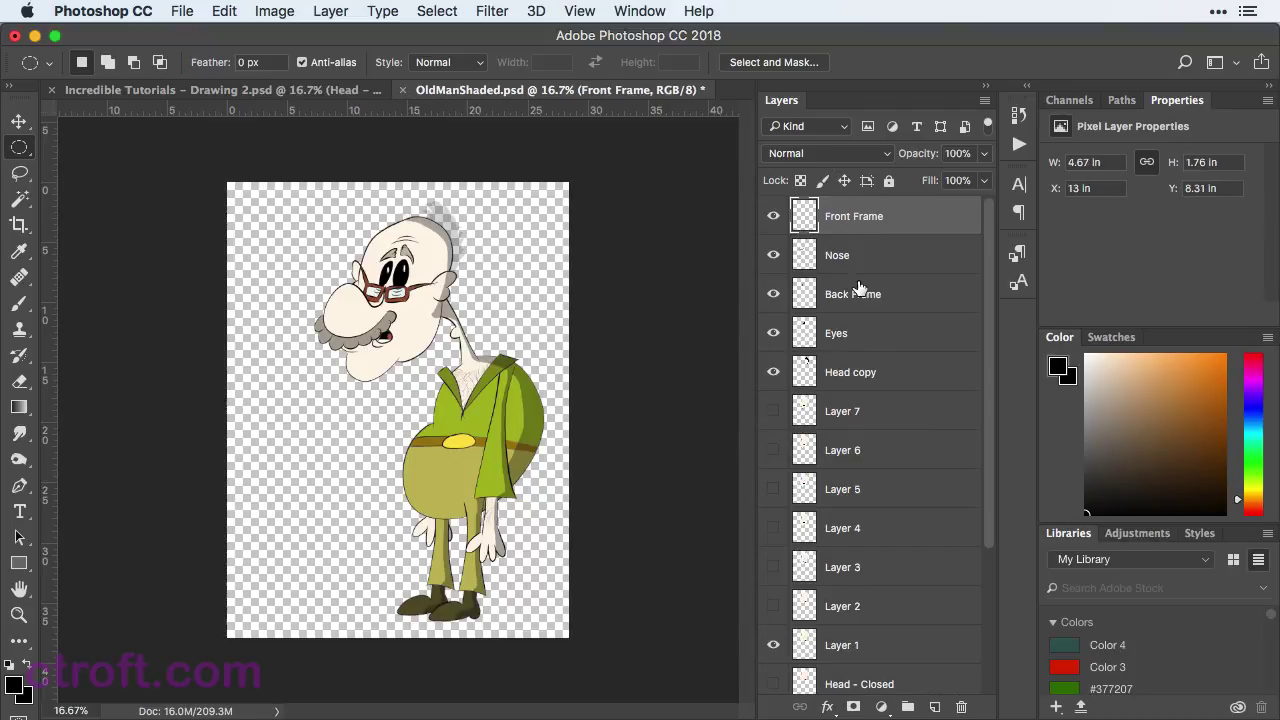
Step: Rename Layer 1 to 'Head - Oh'
scroll(853, 308, "down", 3)
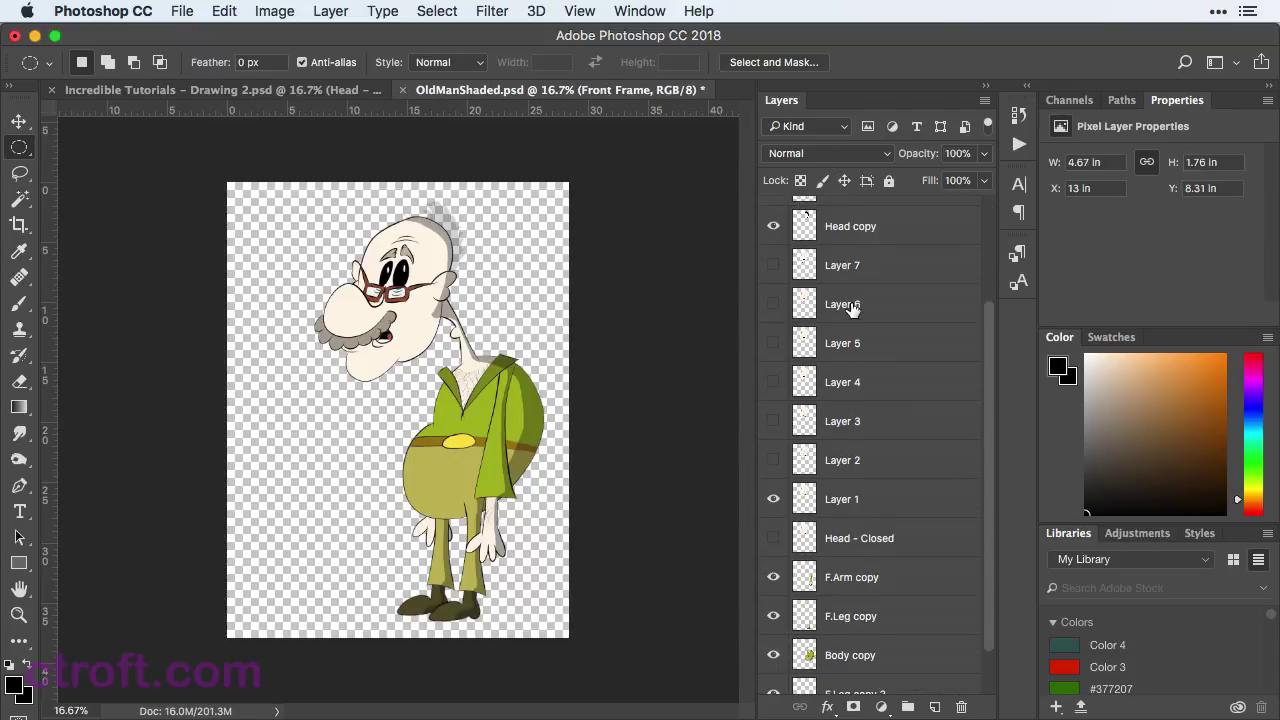
left_click(851, 512)
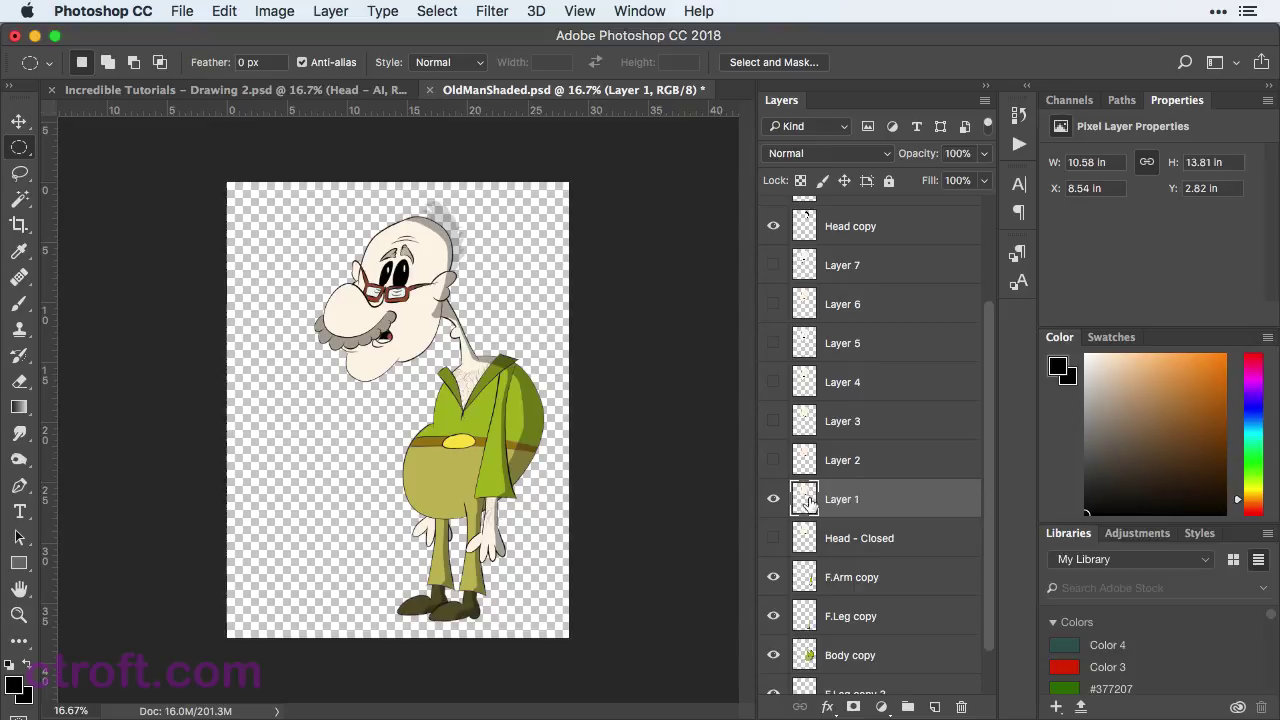
left_click(772, 541)
left_click(773, 499)
left_click(773, 499)
double_click(848, 501)
type("Head - Oh")
key("Return")
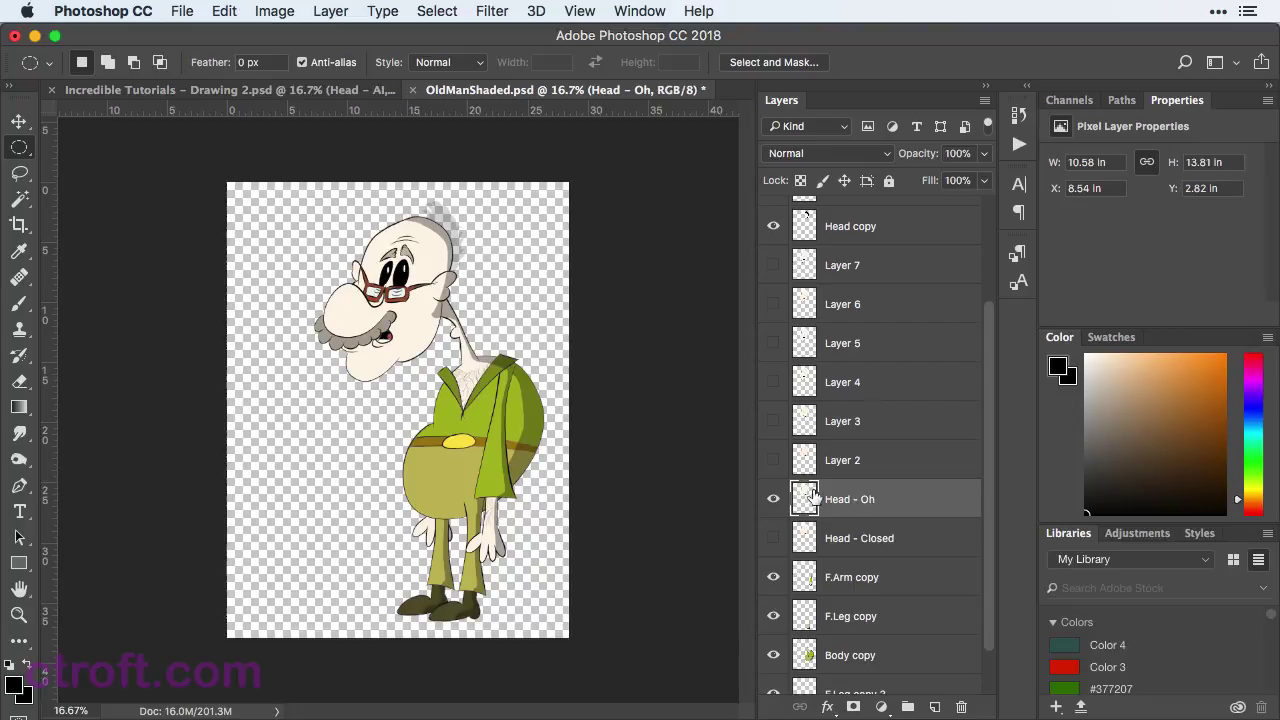
Step: Show Layer 2's head and rename it 'Head - FV'
left_click(773, 499)
left_click(773, 460)
double_click(850, 460)
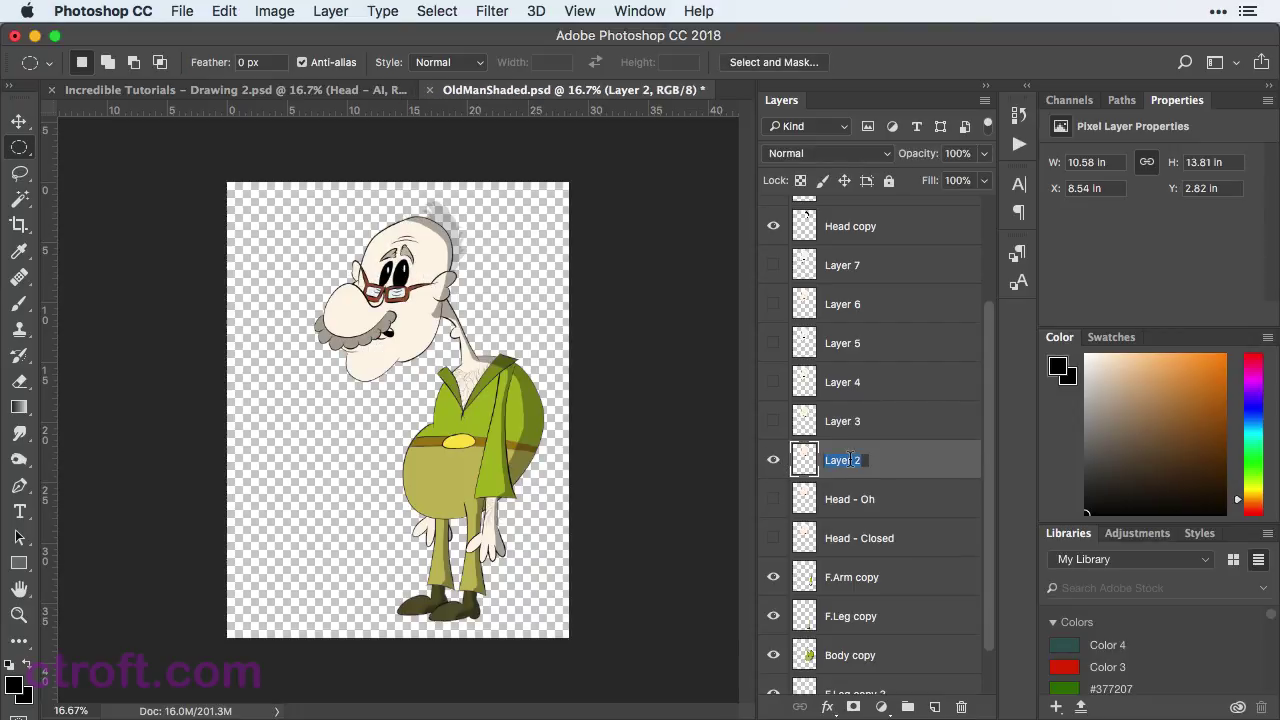
type("Head - FV")
key("Return")
Step: Show Layer 3's head and start renaming it 'Head -'
scroll(870, 420, "down", 2)
left_click(773, 402)
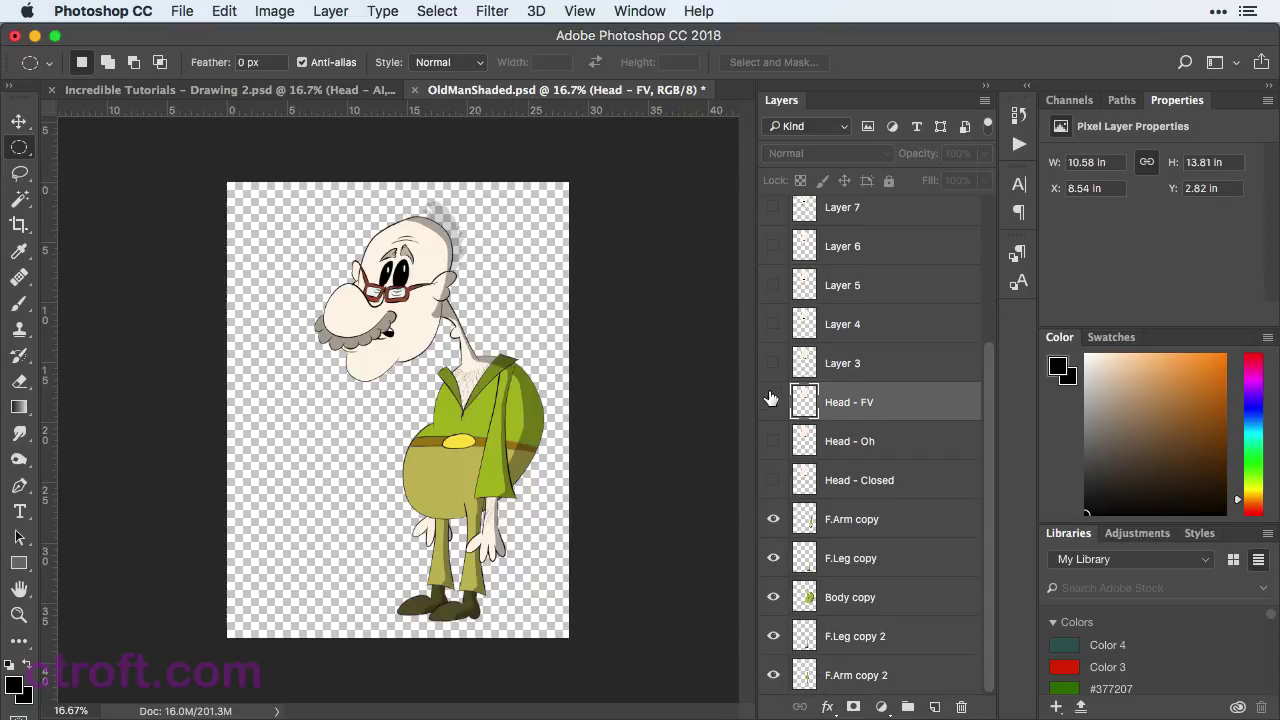
left_click(773, 363)
left_click(845, 368)
double_click(845, 366)
type("Head - AI")
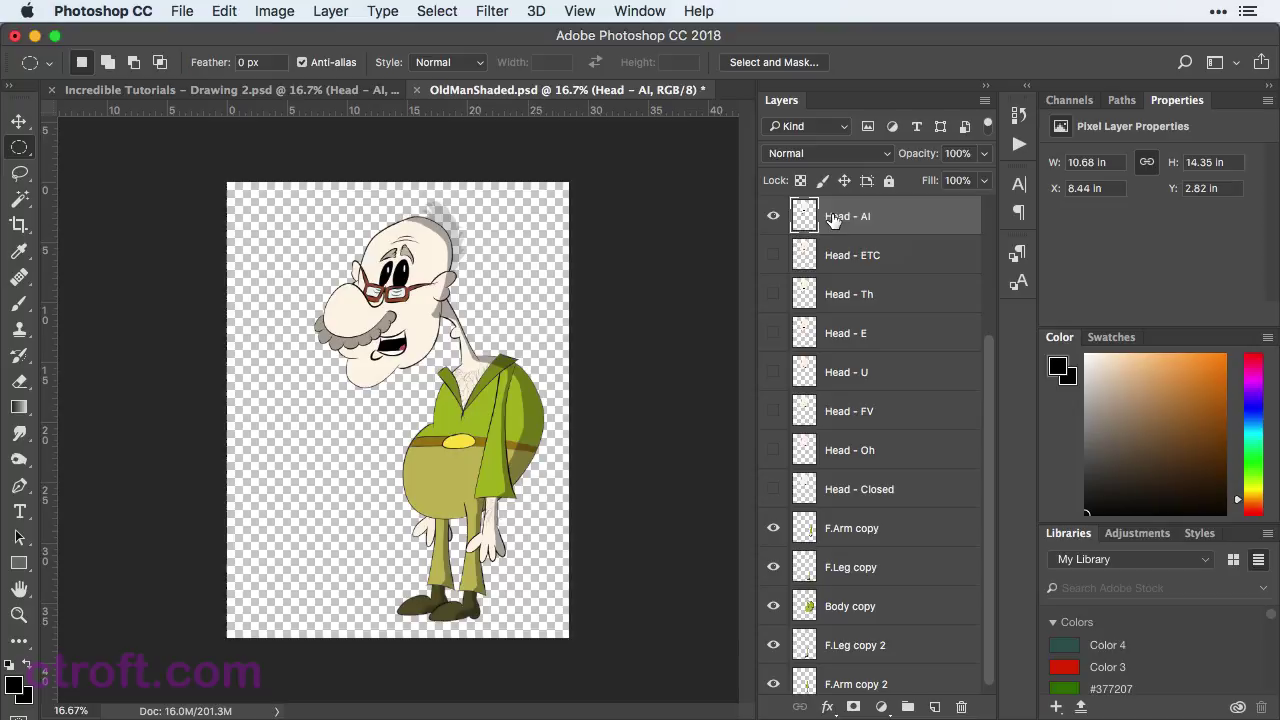
Step: Copy the hair layer from Drawing 1
key("ctrl+Tab")
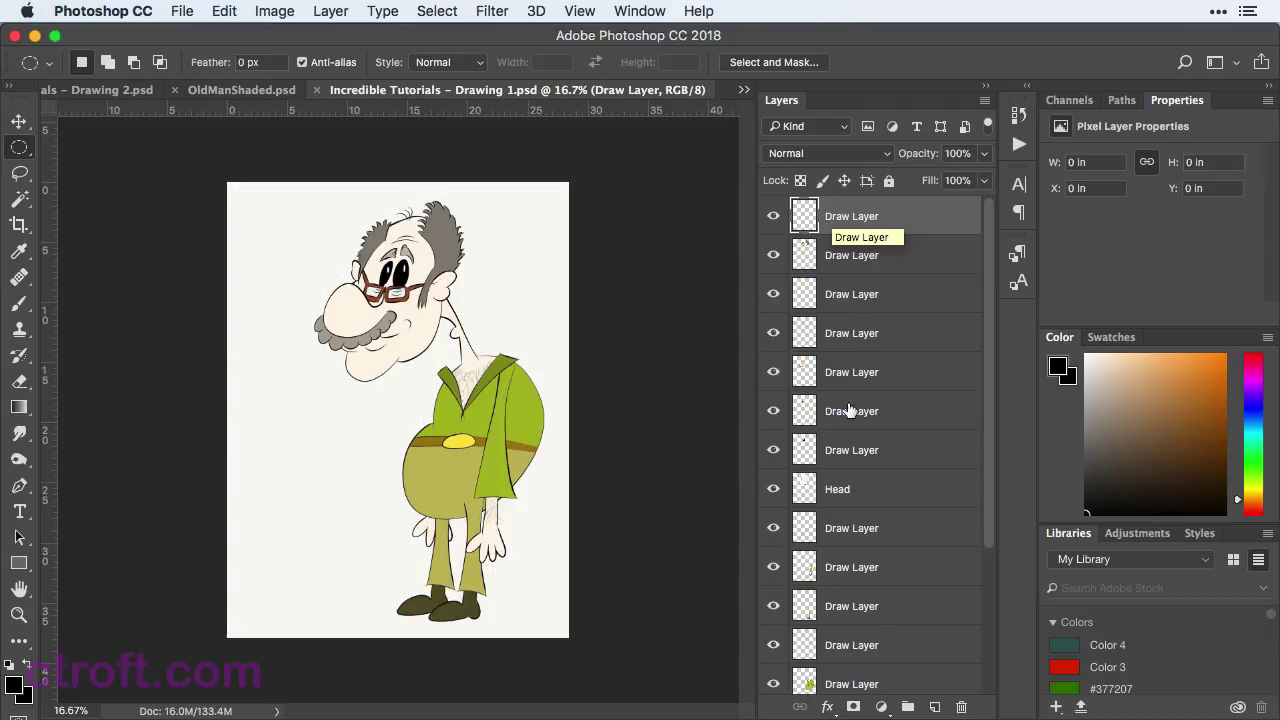
left_click(775, 256)
left_click(773, 255)
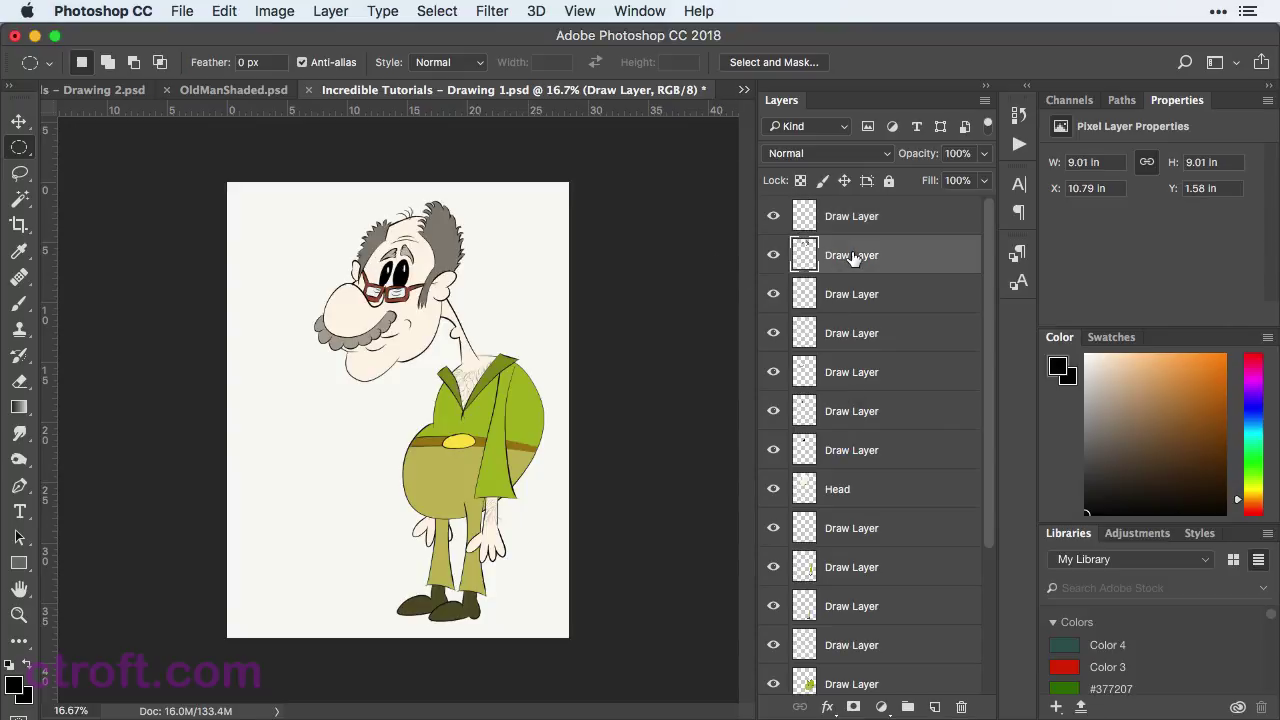
left_click(853, 258)
key("super+a")
key("super+c")
Step: Paste the hair into OldManShaded and name the layer 'Hair'
left_click(240, 91)
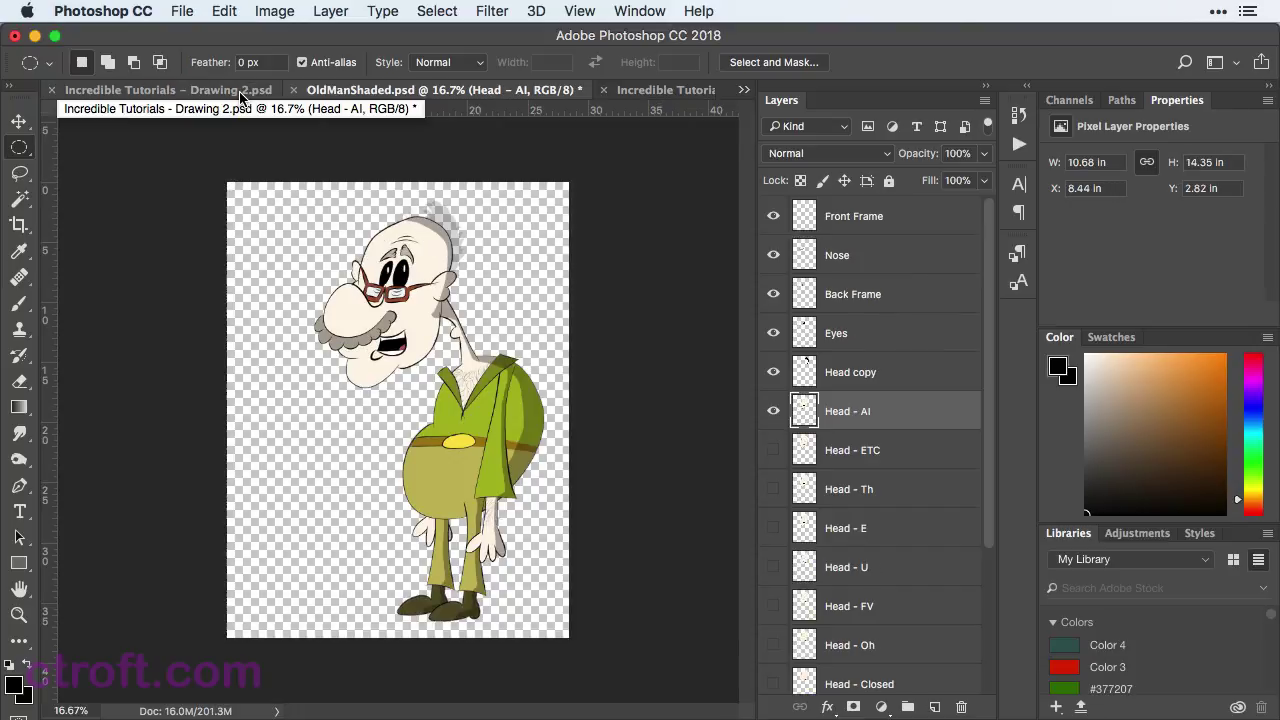
key("super+v")
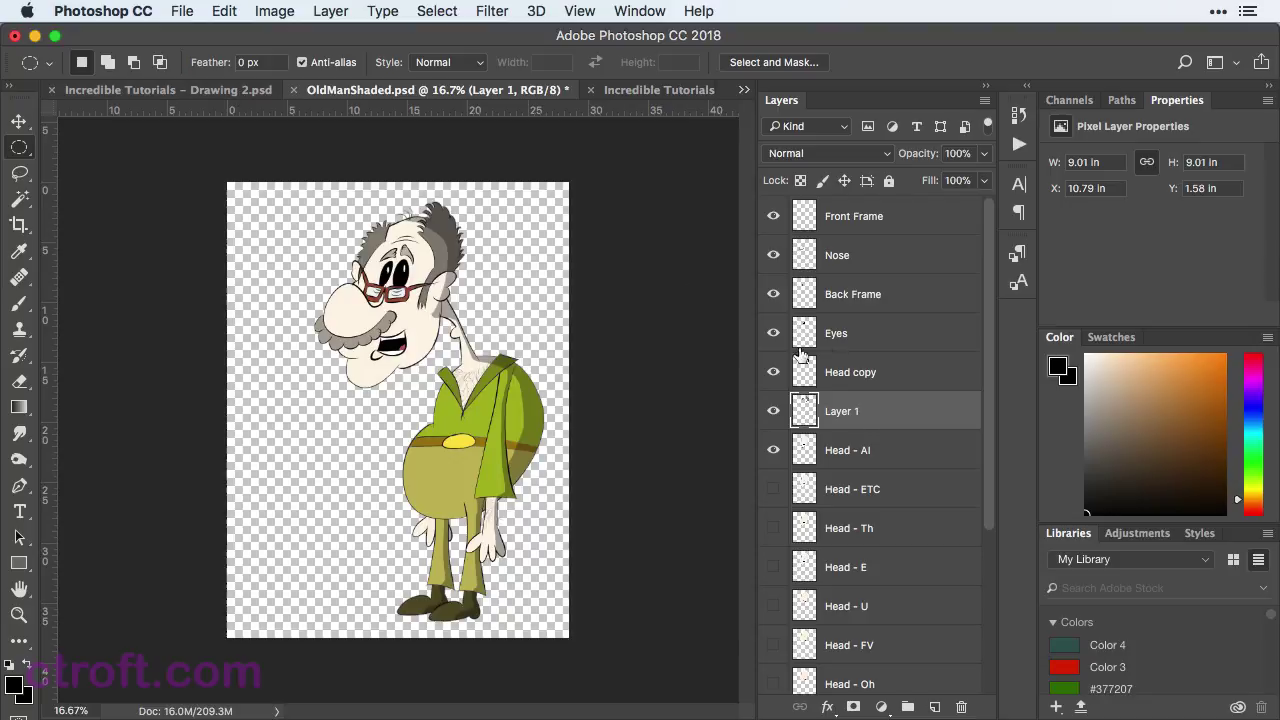
double_click(844, 411)
type("Hair")
key("Return")
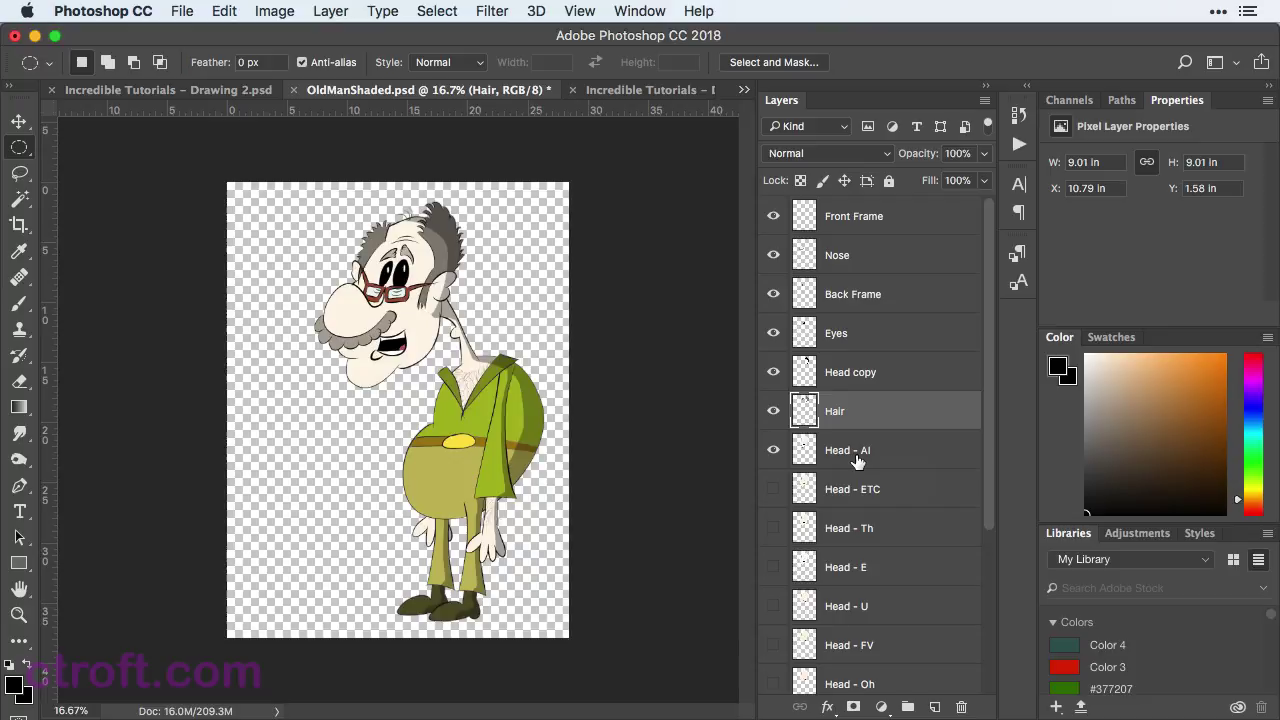
Step: Rename the Head copy layer to 'Head Shading'
left_click(850, 372)
double_click(848, 372)
left_click(846, 374)
left_click_drag(852, 373, 912, 382)
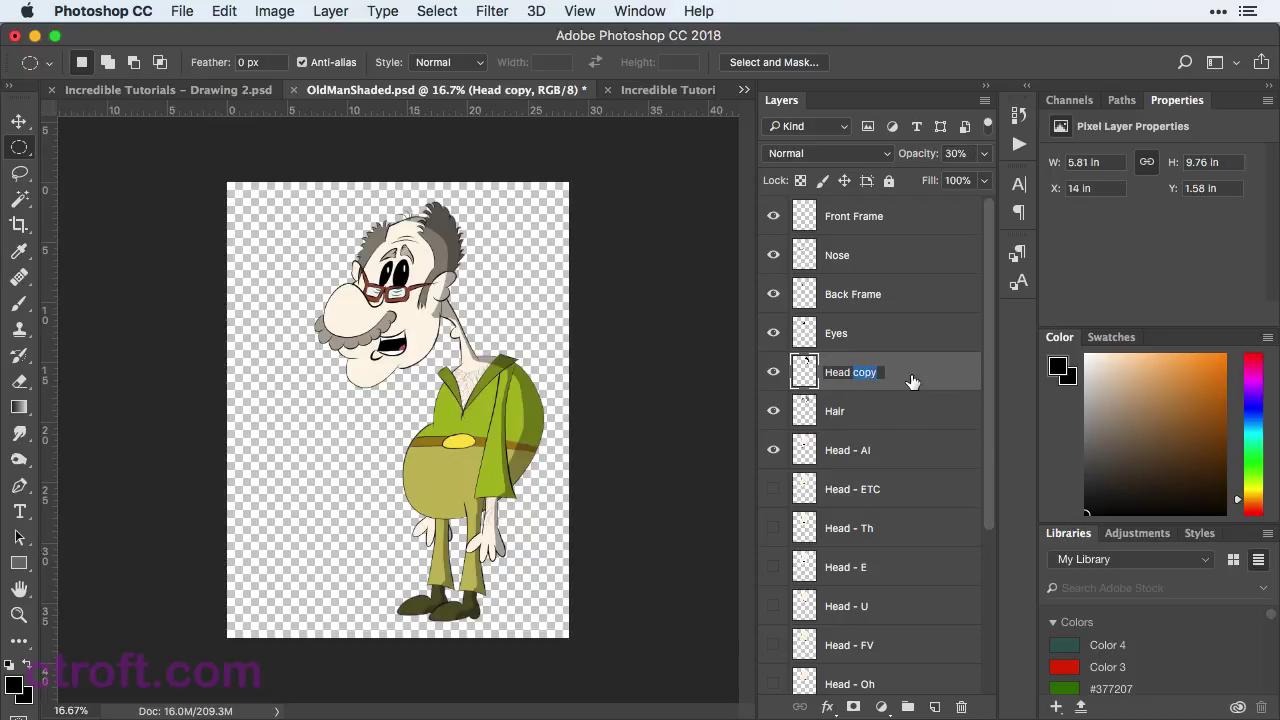
type("Shading")
key("Return")
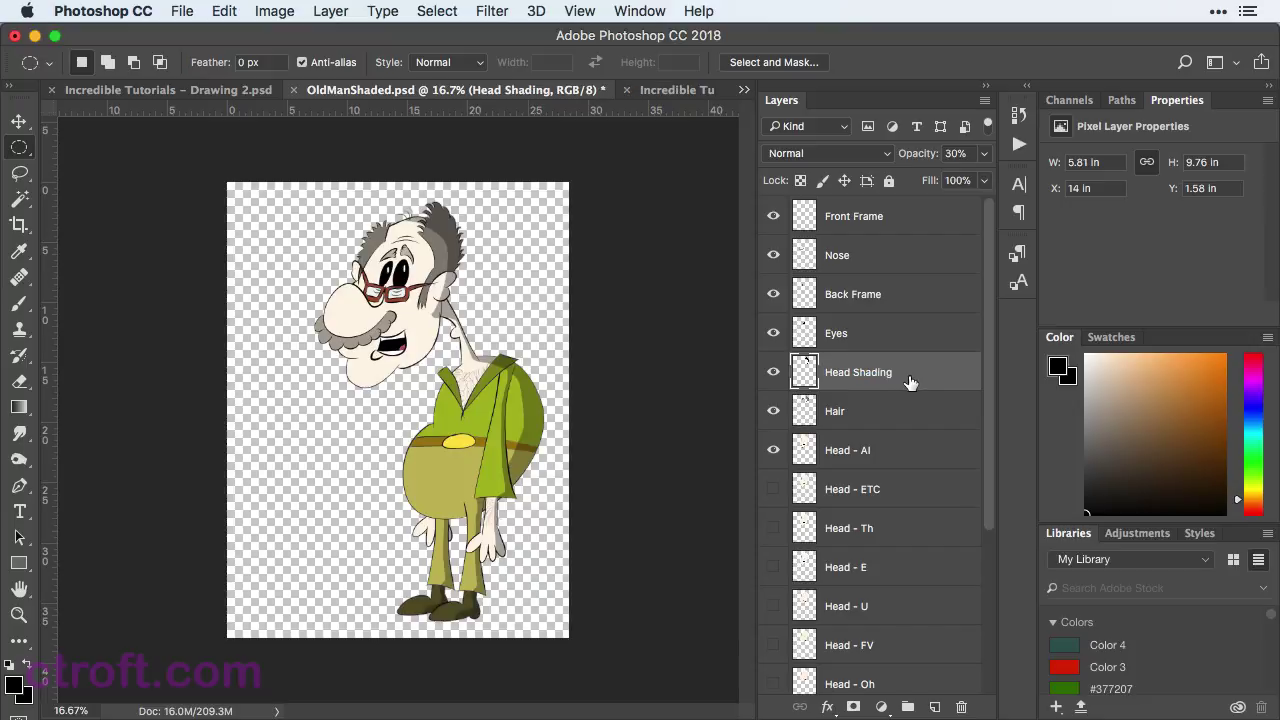
Step: Show all mouth-pose heads and group Head - AI through Head - Closed into a folder named 'Head'
scroll(910, 386, "down", 3)
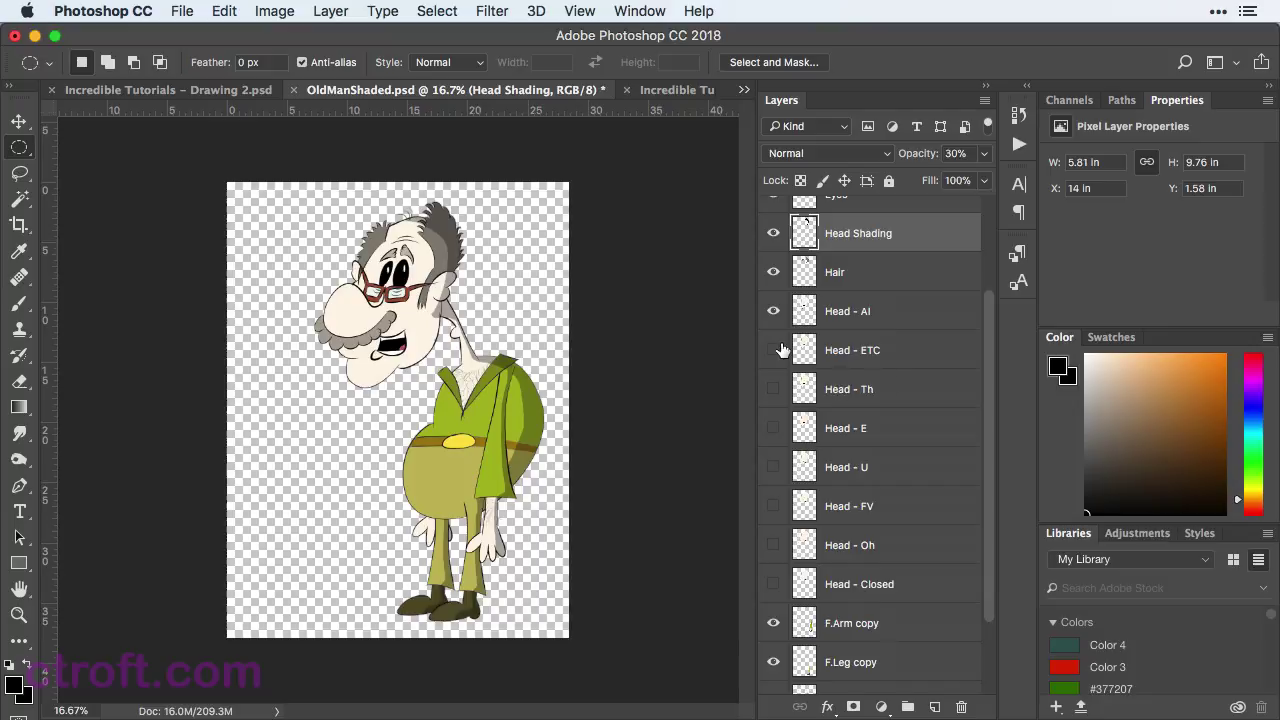
left_click_drag(772, 350, 773, 584)
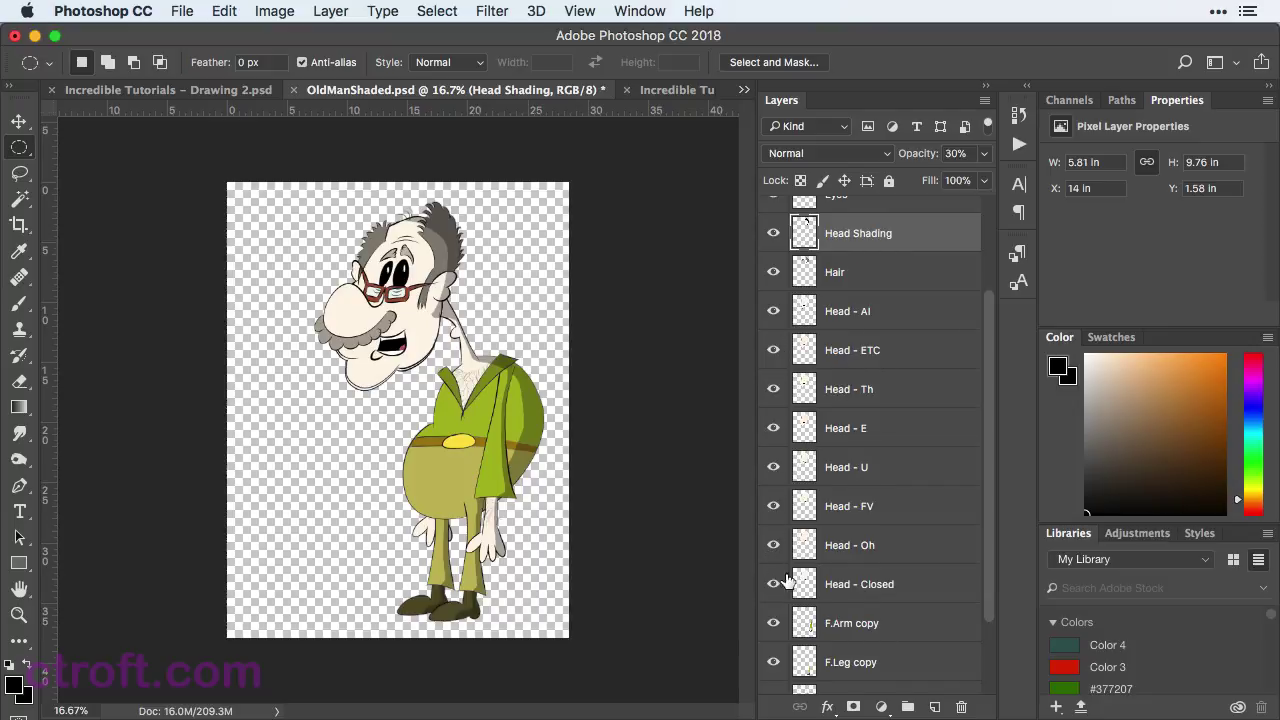
left_click(855, 585)
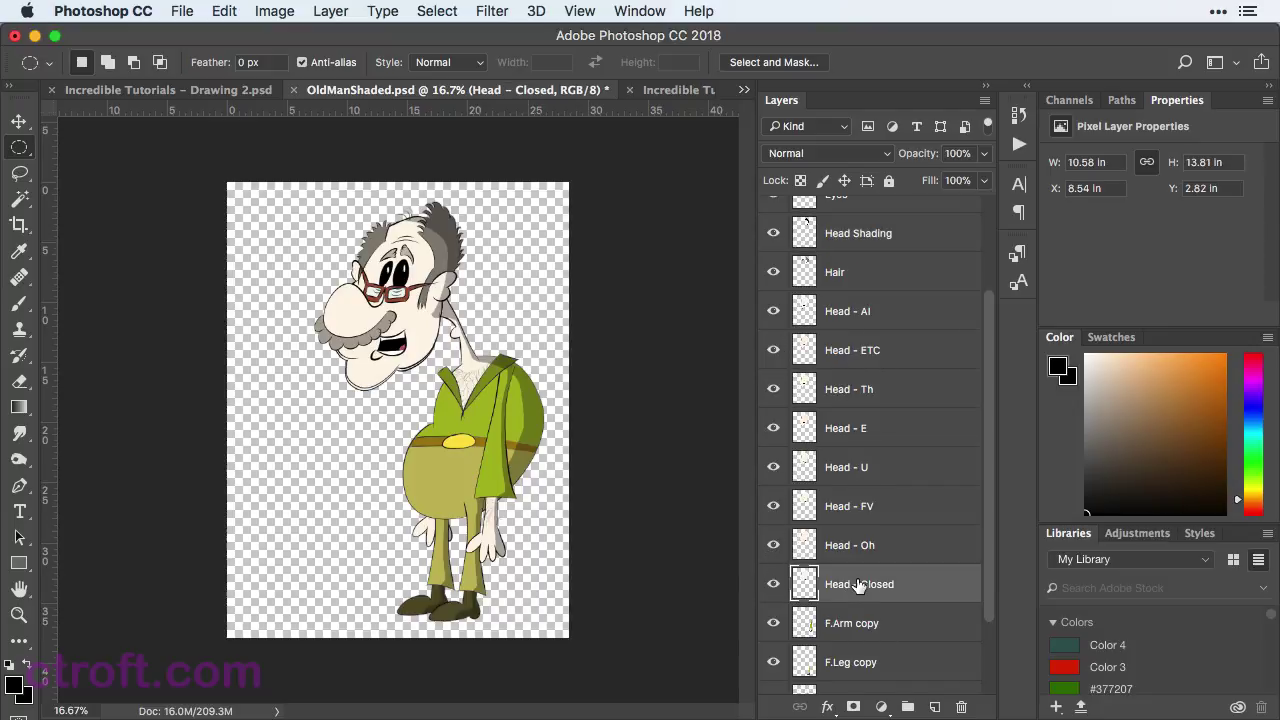
left_click(859, 320, "shift")
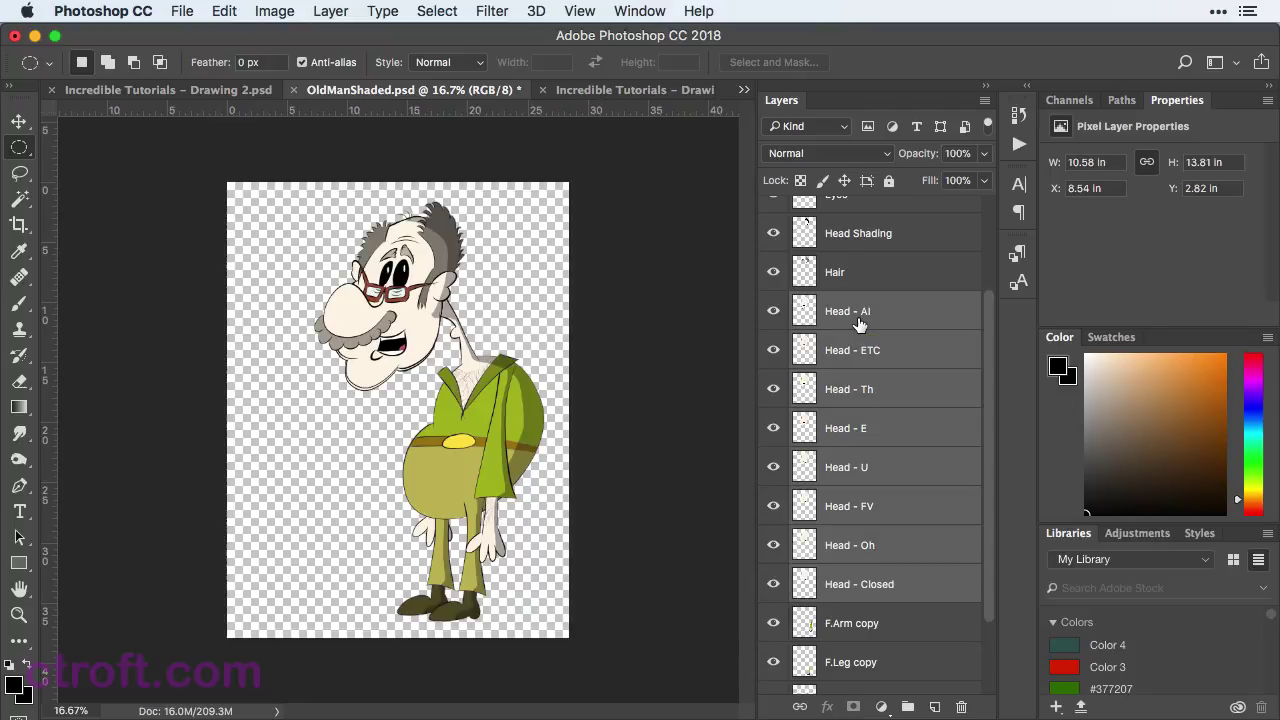
left_click(908, 707)
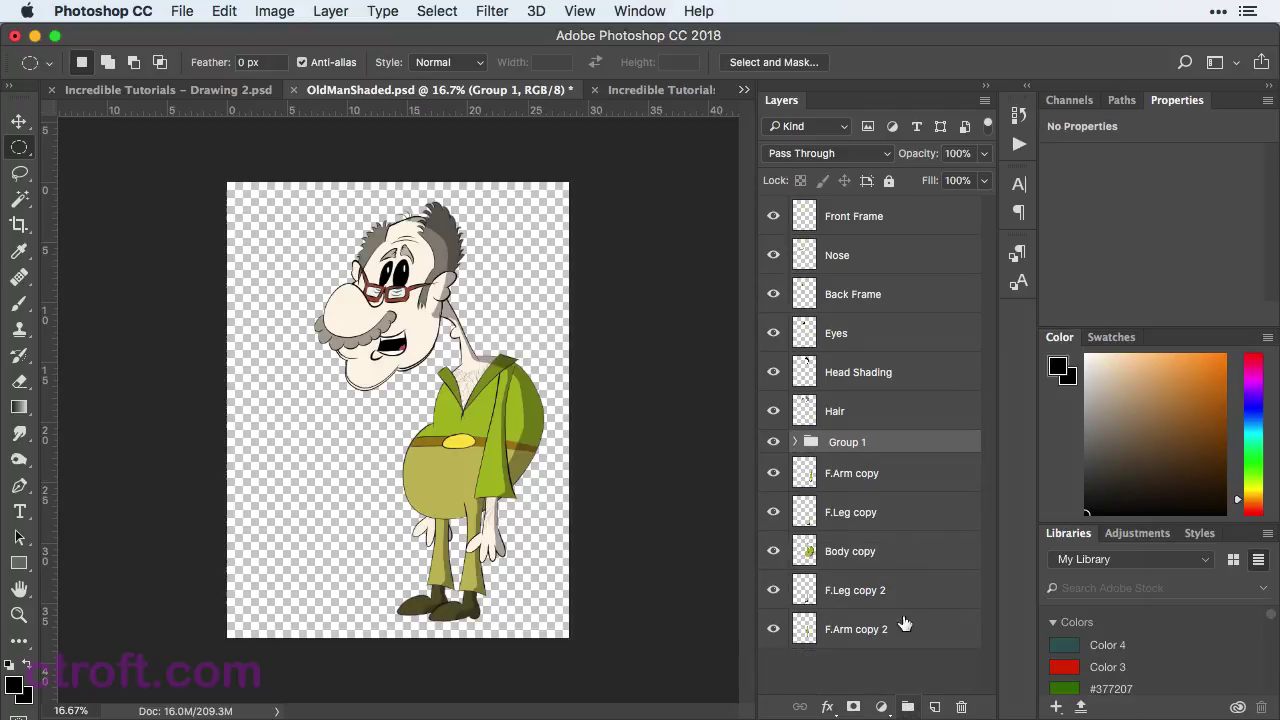
double_click(851, 444)
type("Head")
key("Return")
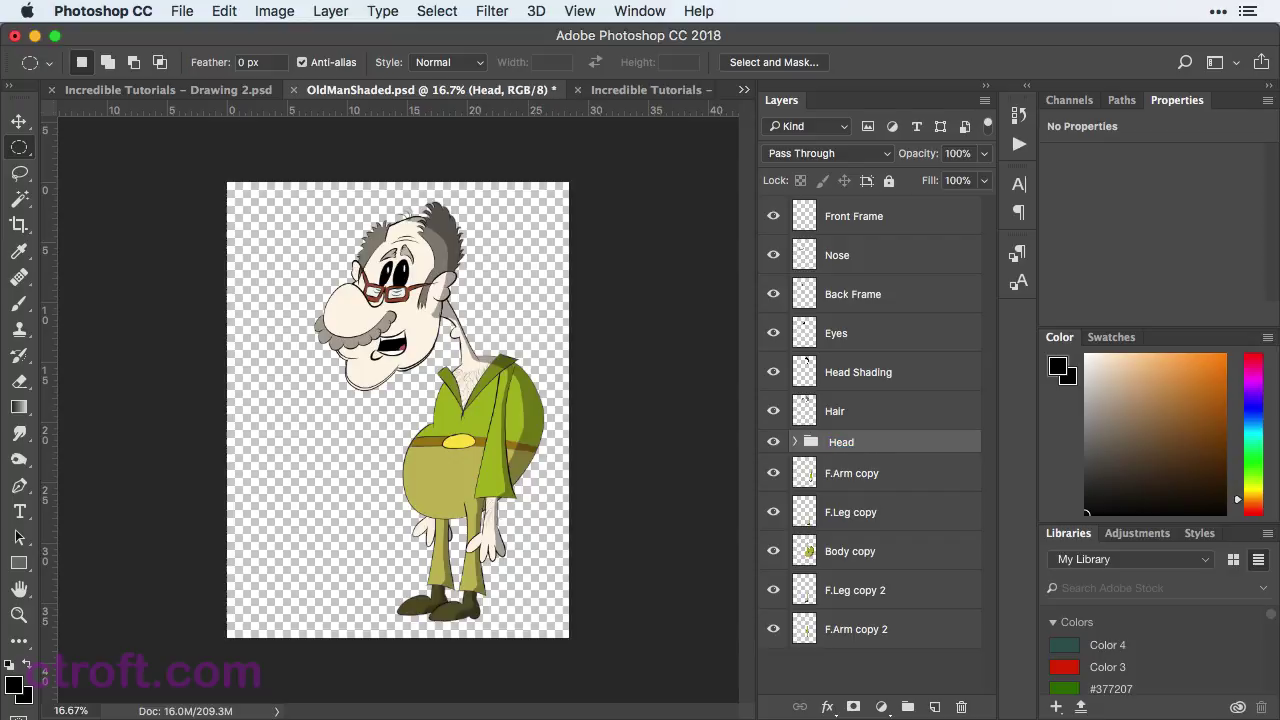